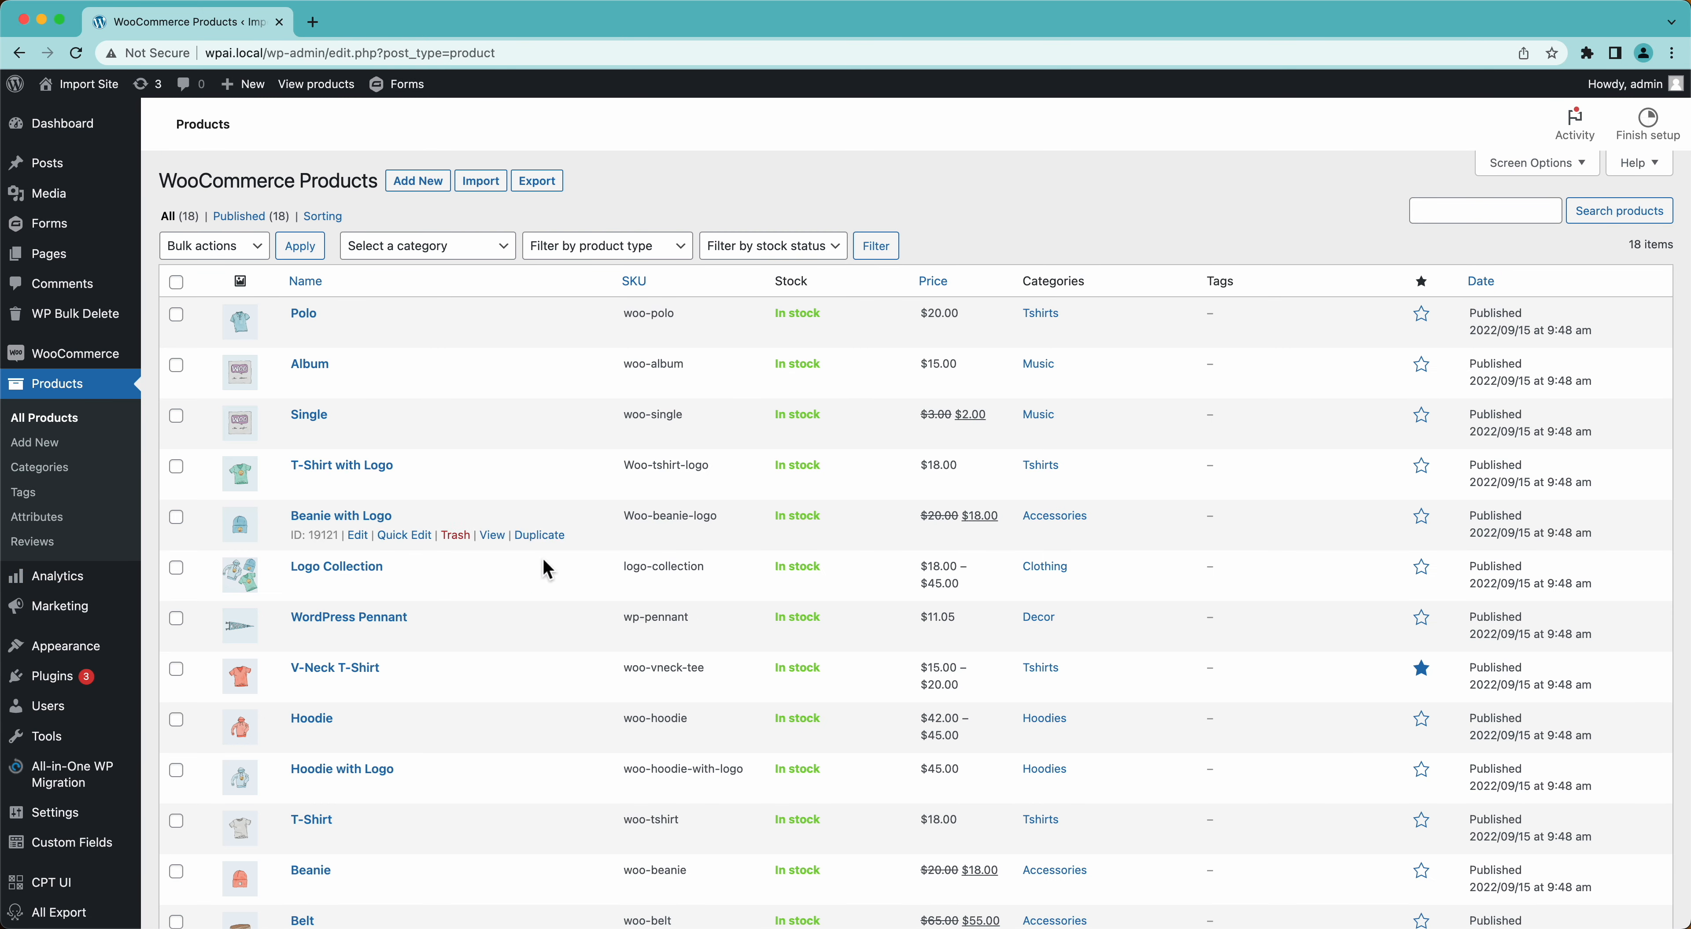
Step: Start a new import in WP All Import and upload the file Product Import.zip
{"action": "scroll", "coordinate": [158, 720], "scroll_direction": "down", "scroll_amount": 3}
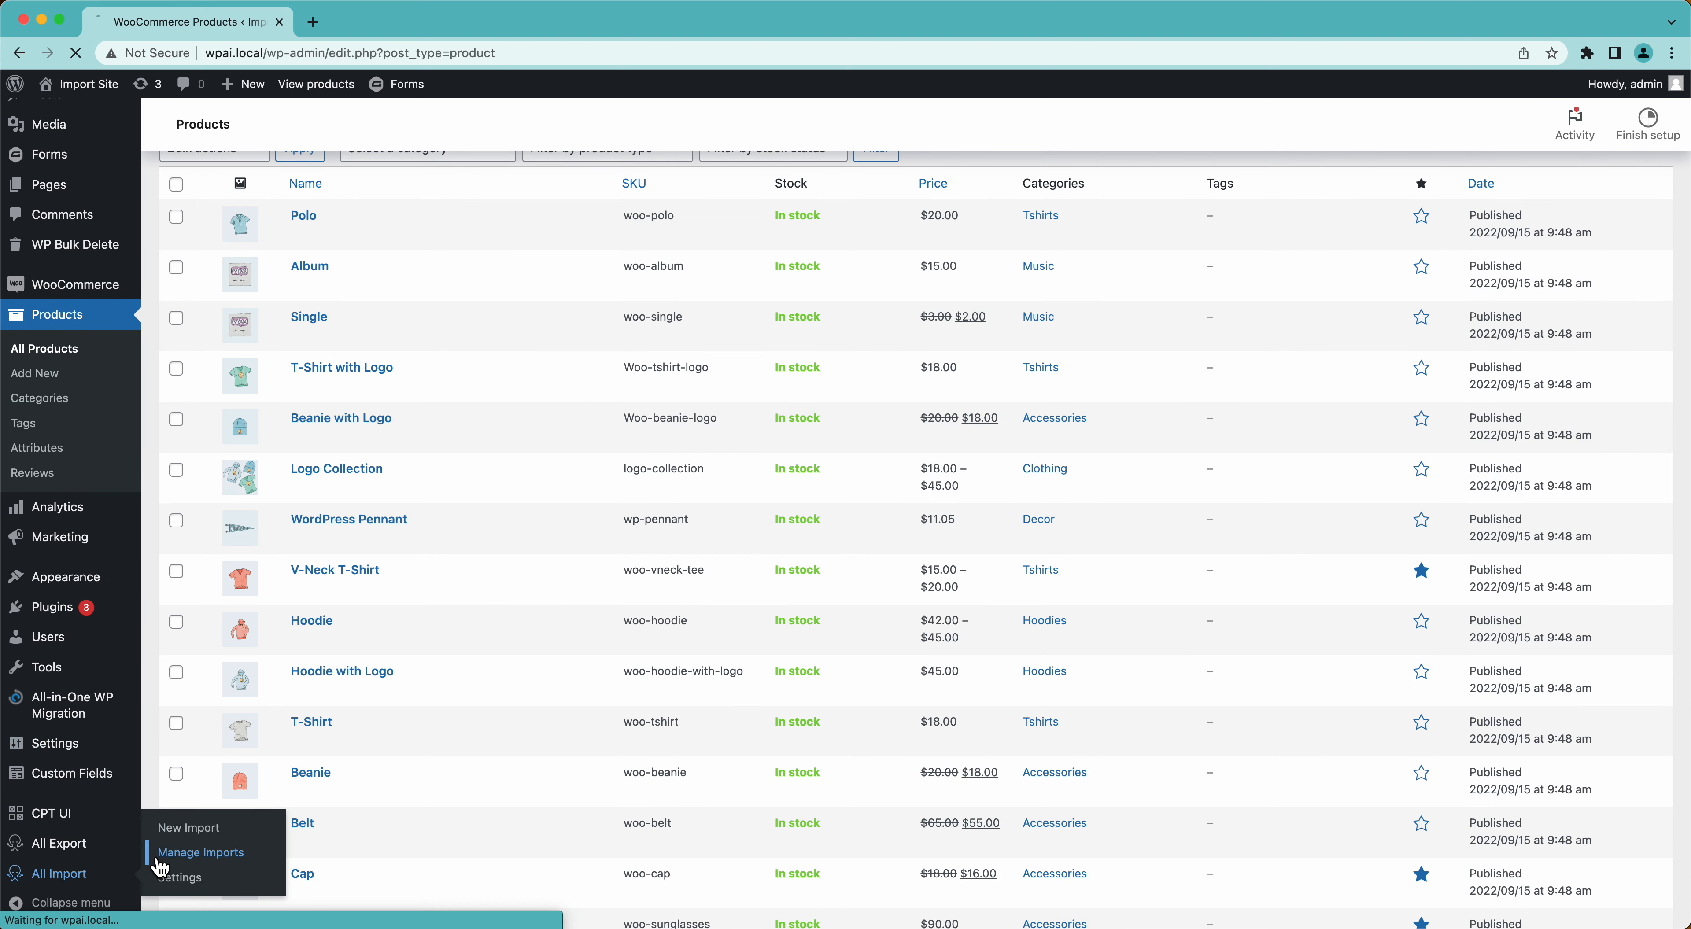
{"action": "left_click", "coordinate": [191, 852]}
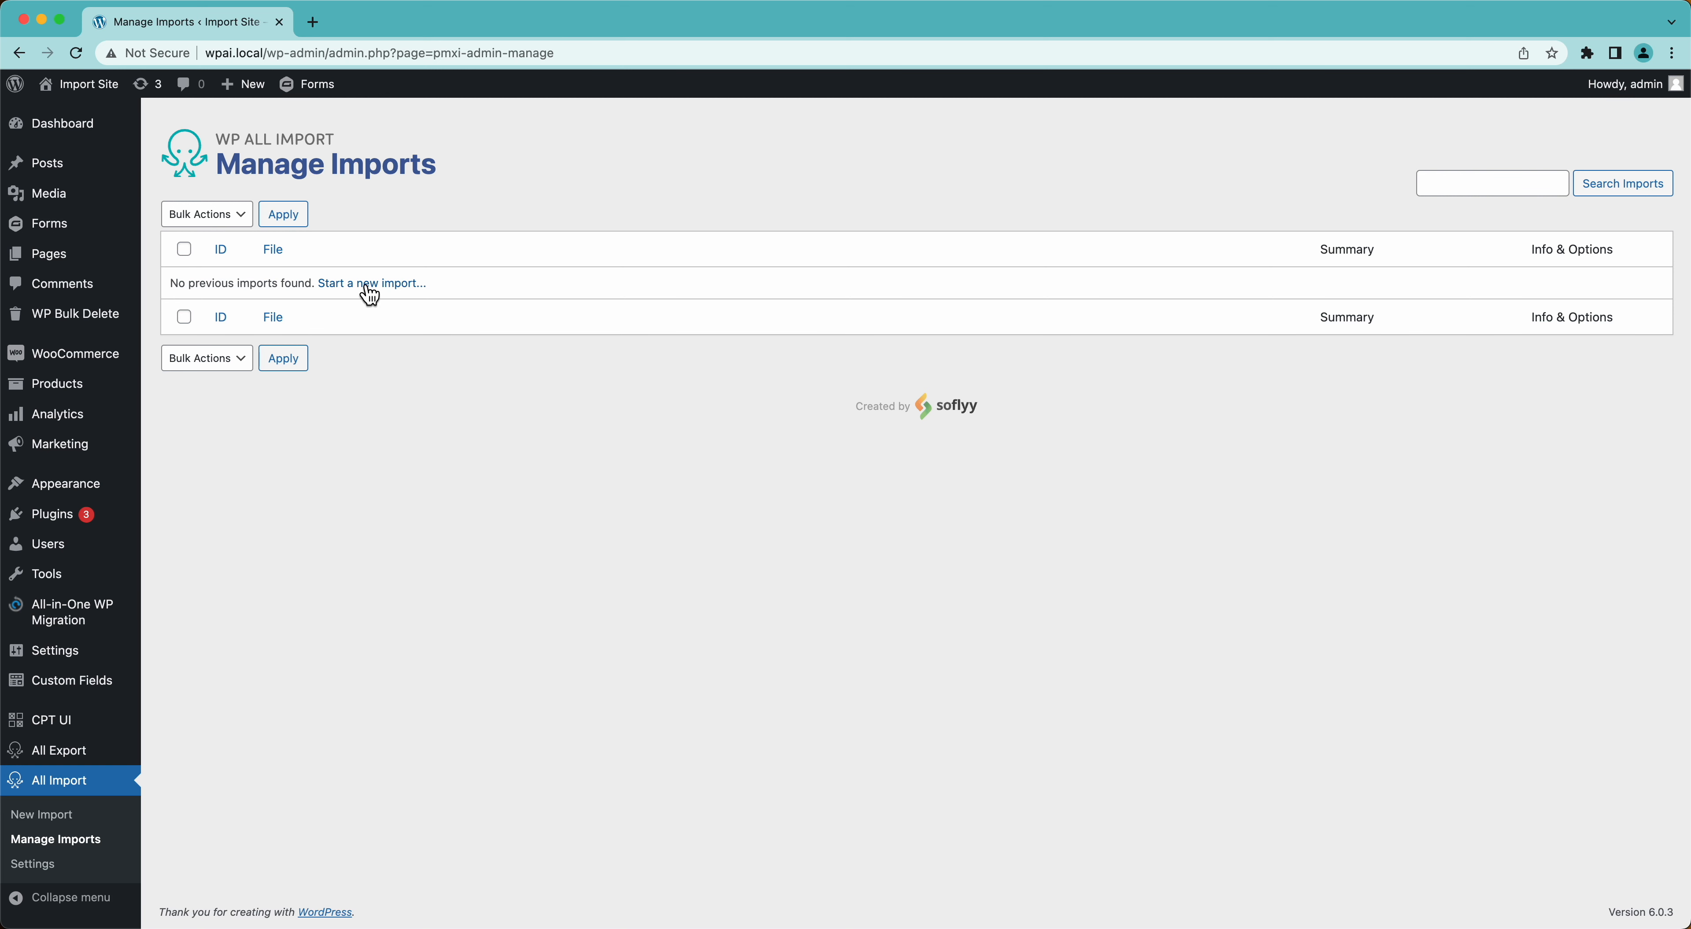
{"action": "left_click", "coordinate": [62, 822]}
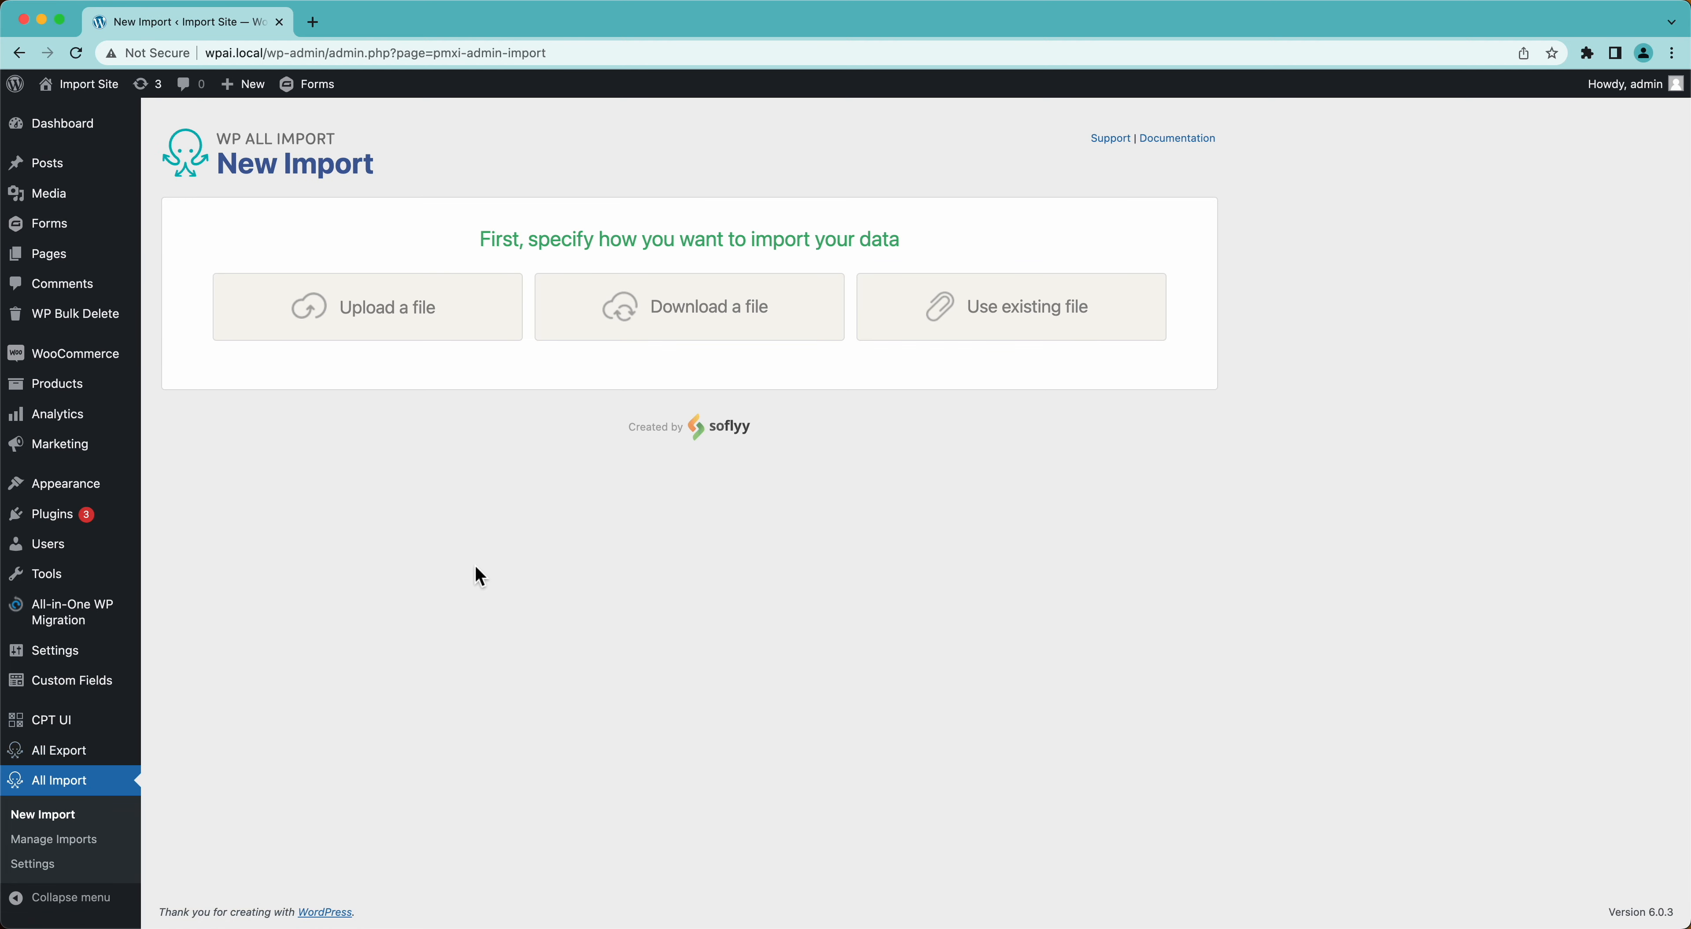
{"action": "left_click", "coordinate": [441, 328]}
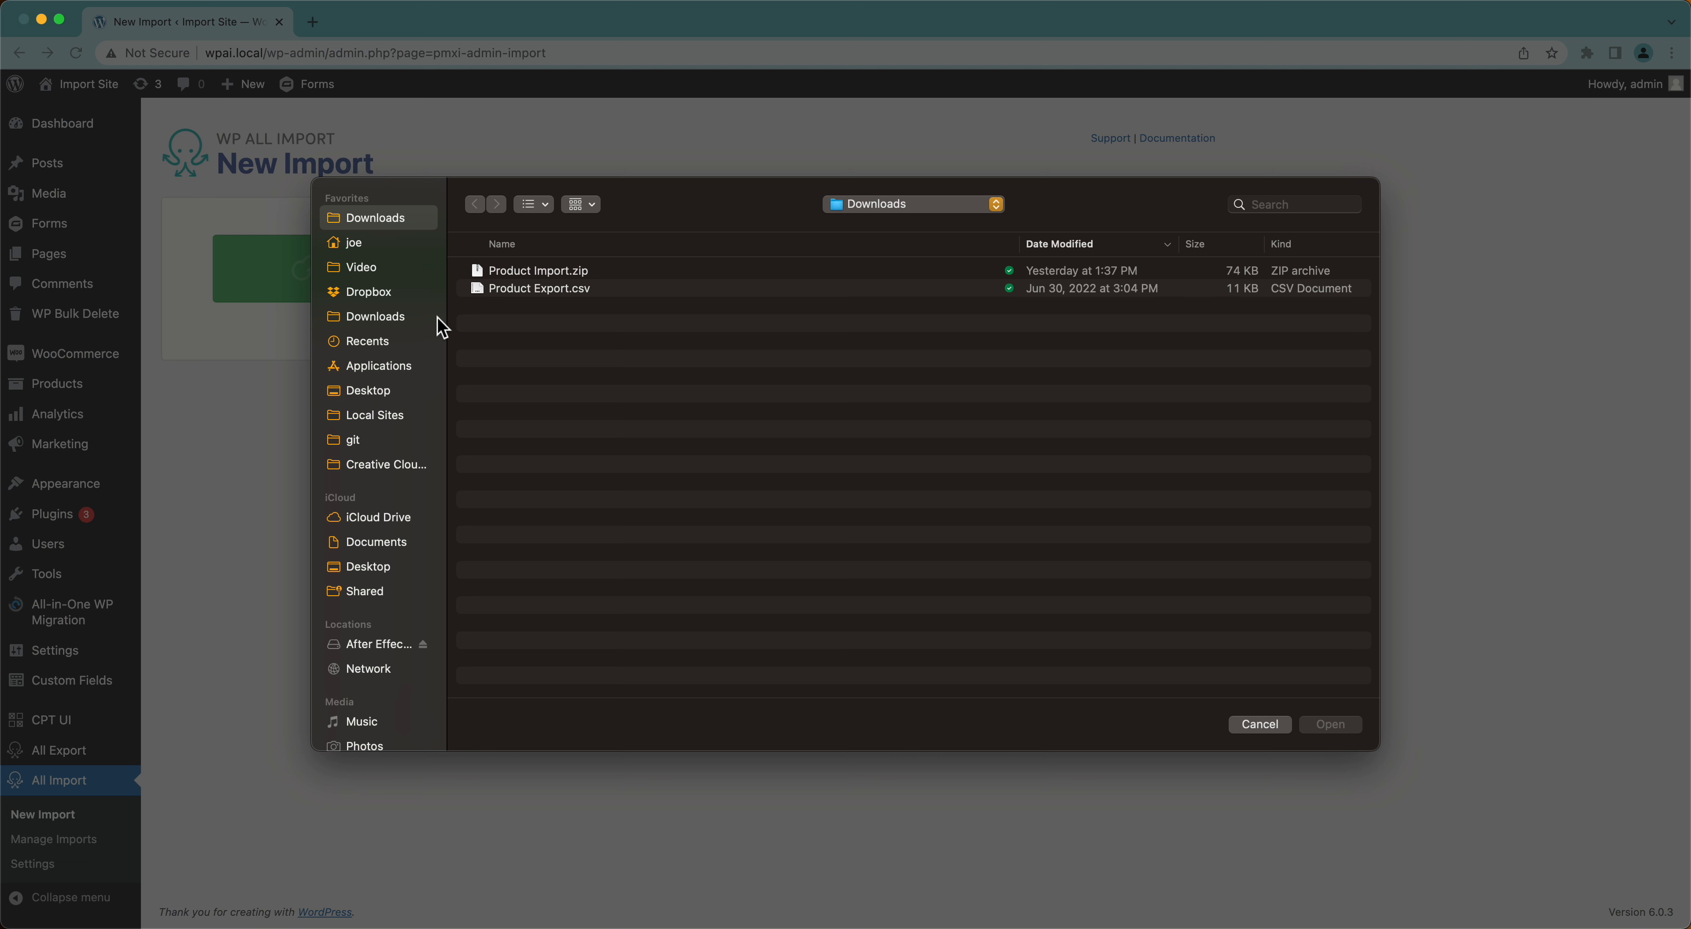
{"action": "left_click", "coordinate": [559, 276]}
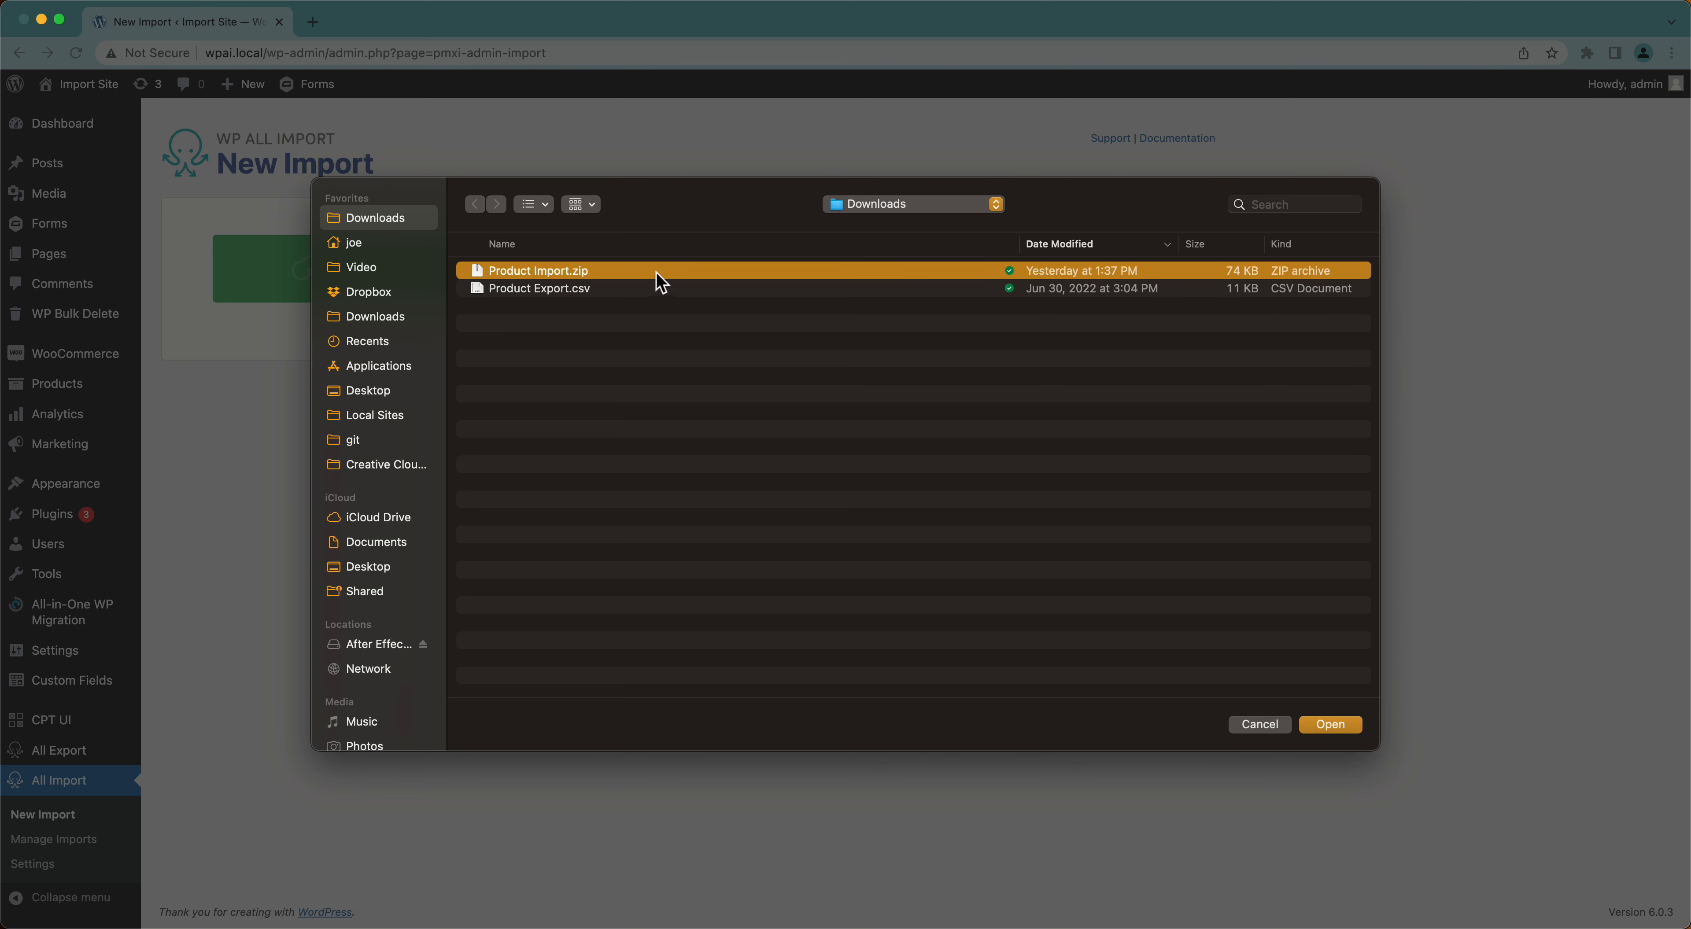
{"action": "left_click", "coordinate": [1316, 725]}
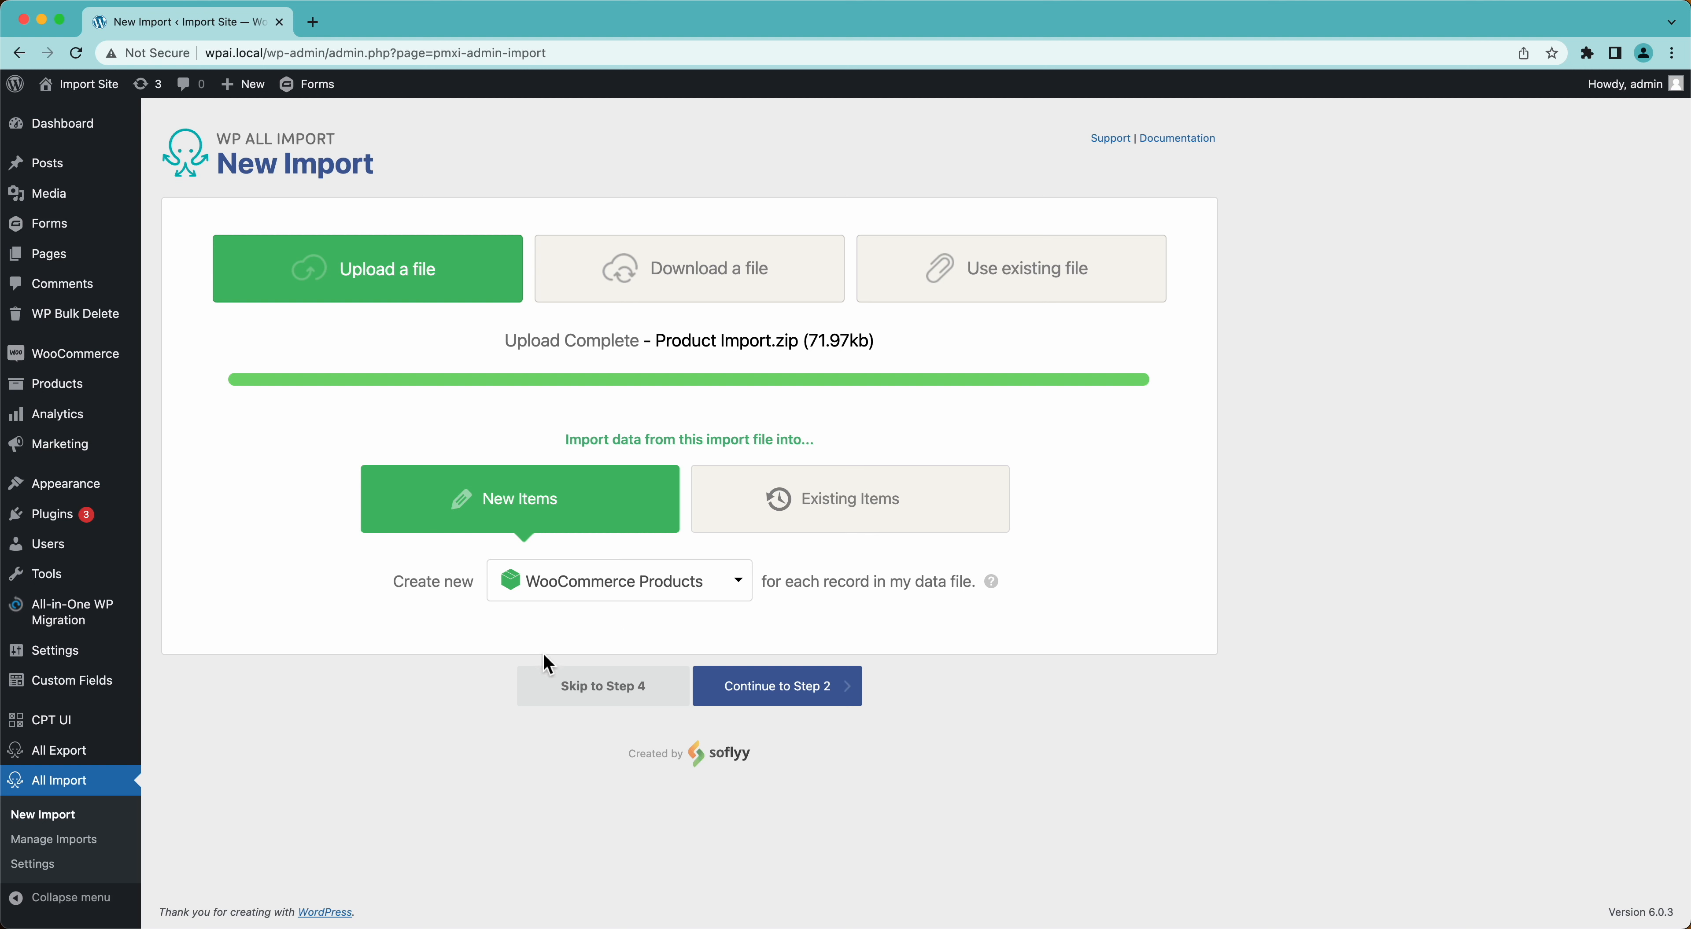
Step: Skip to Step 4 and enable removing or modifying all WooCommerce products on this site that are not present in the import file
{"action": "left_click", "coordinate": [665, 702]}
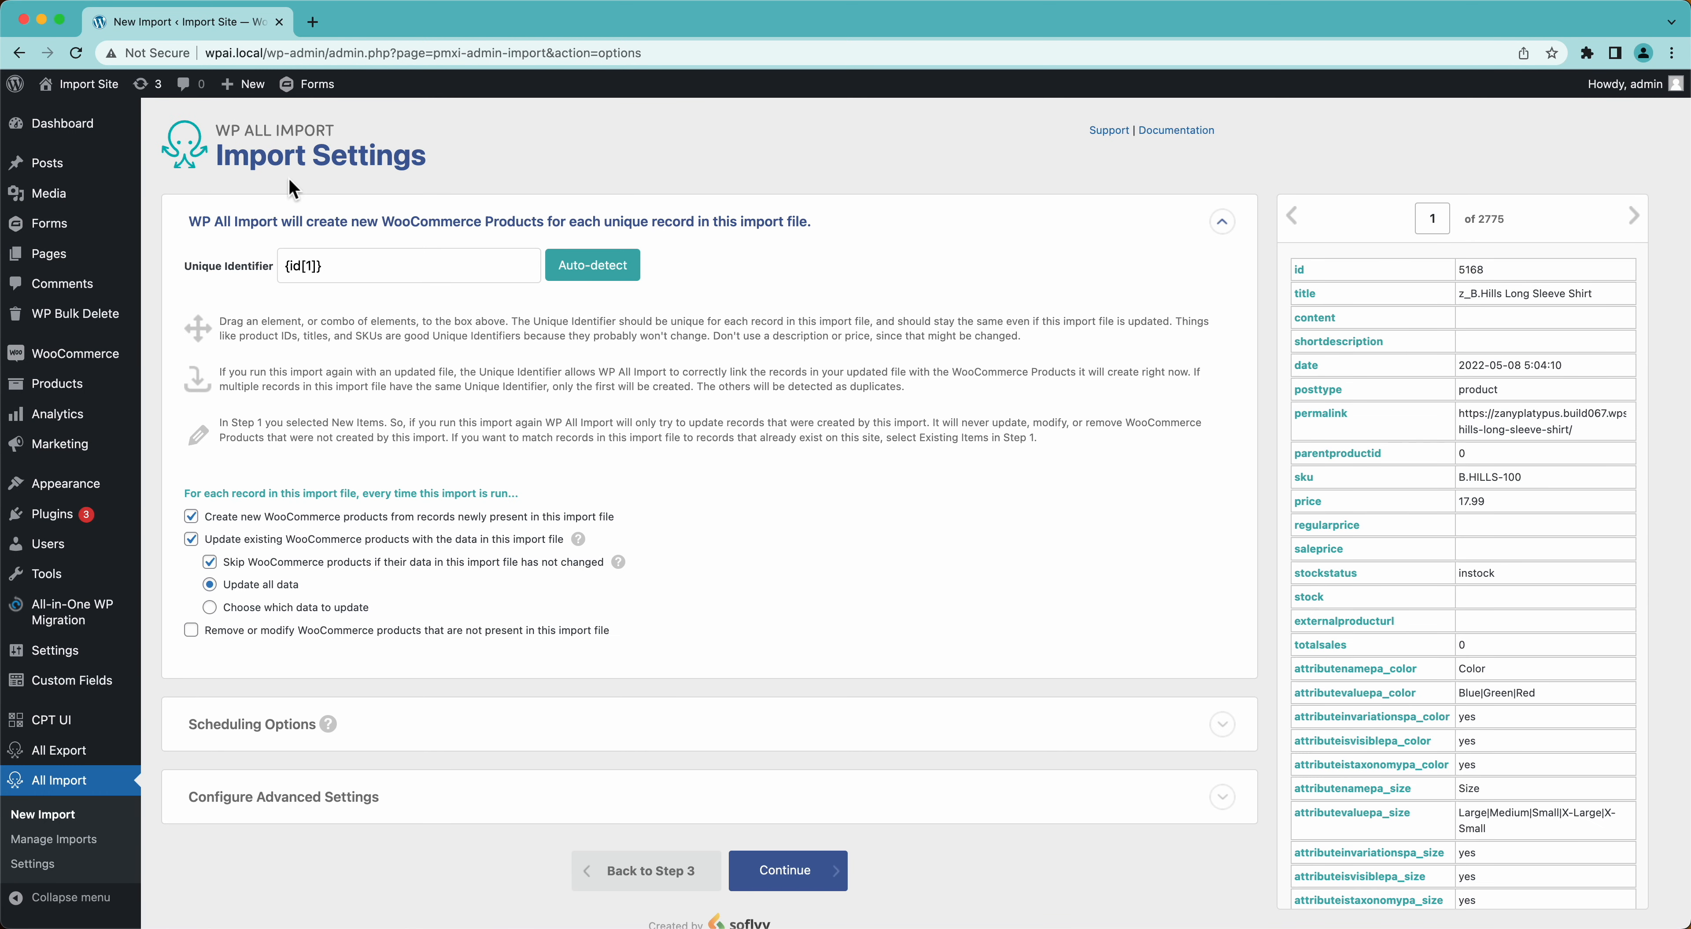
{"action": "left_click", "coordinate": [191, 631]}
{"action": "scroll", "coordinate": [199, 647], "scroll_direction": "down", "scroll_amount": 5}
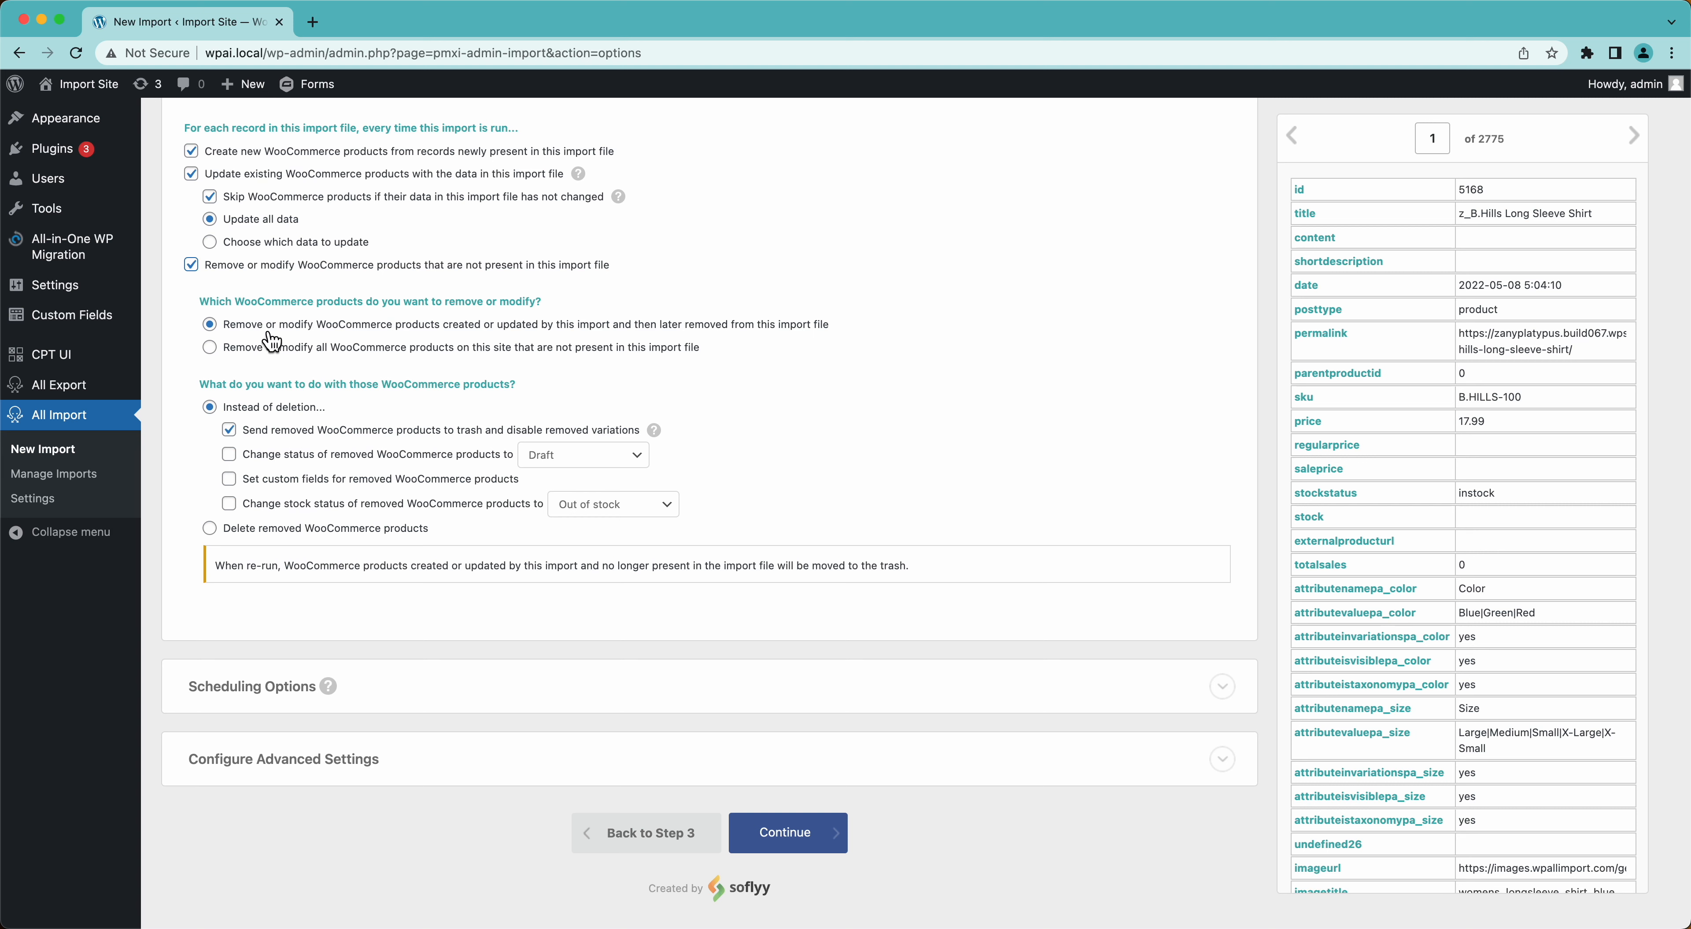
{"action": "left_click_drag", "start_coordinate": [215, 308], "coordinate": [456, 304]}
{"action": "left_click", "coordinate": [456, 303]}
{"action": "left_click", "coordinate": [241, 350]}
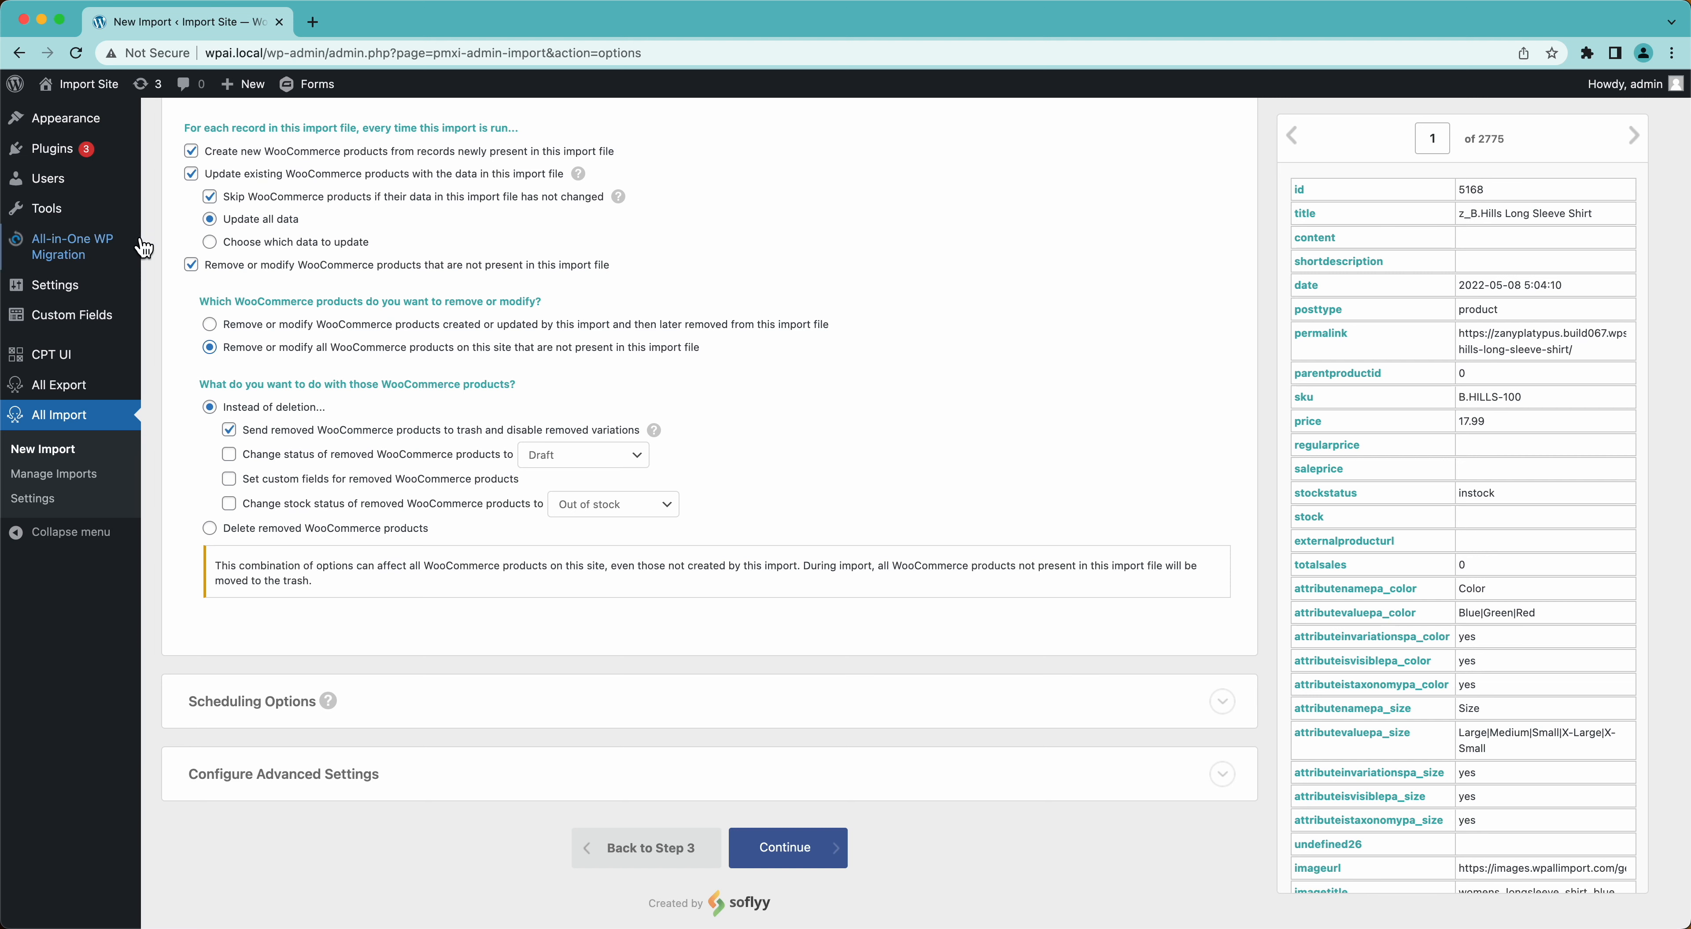
{"action": "scroll", "coordinate": [143, 248], "scroll_direction": "up", "scroll_amount": 5}
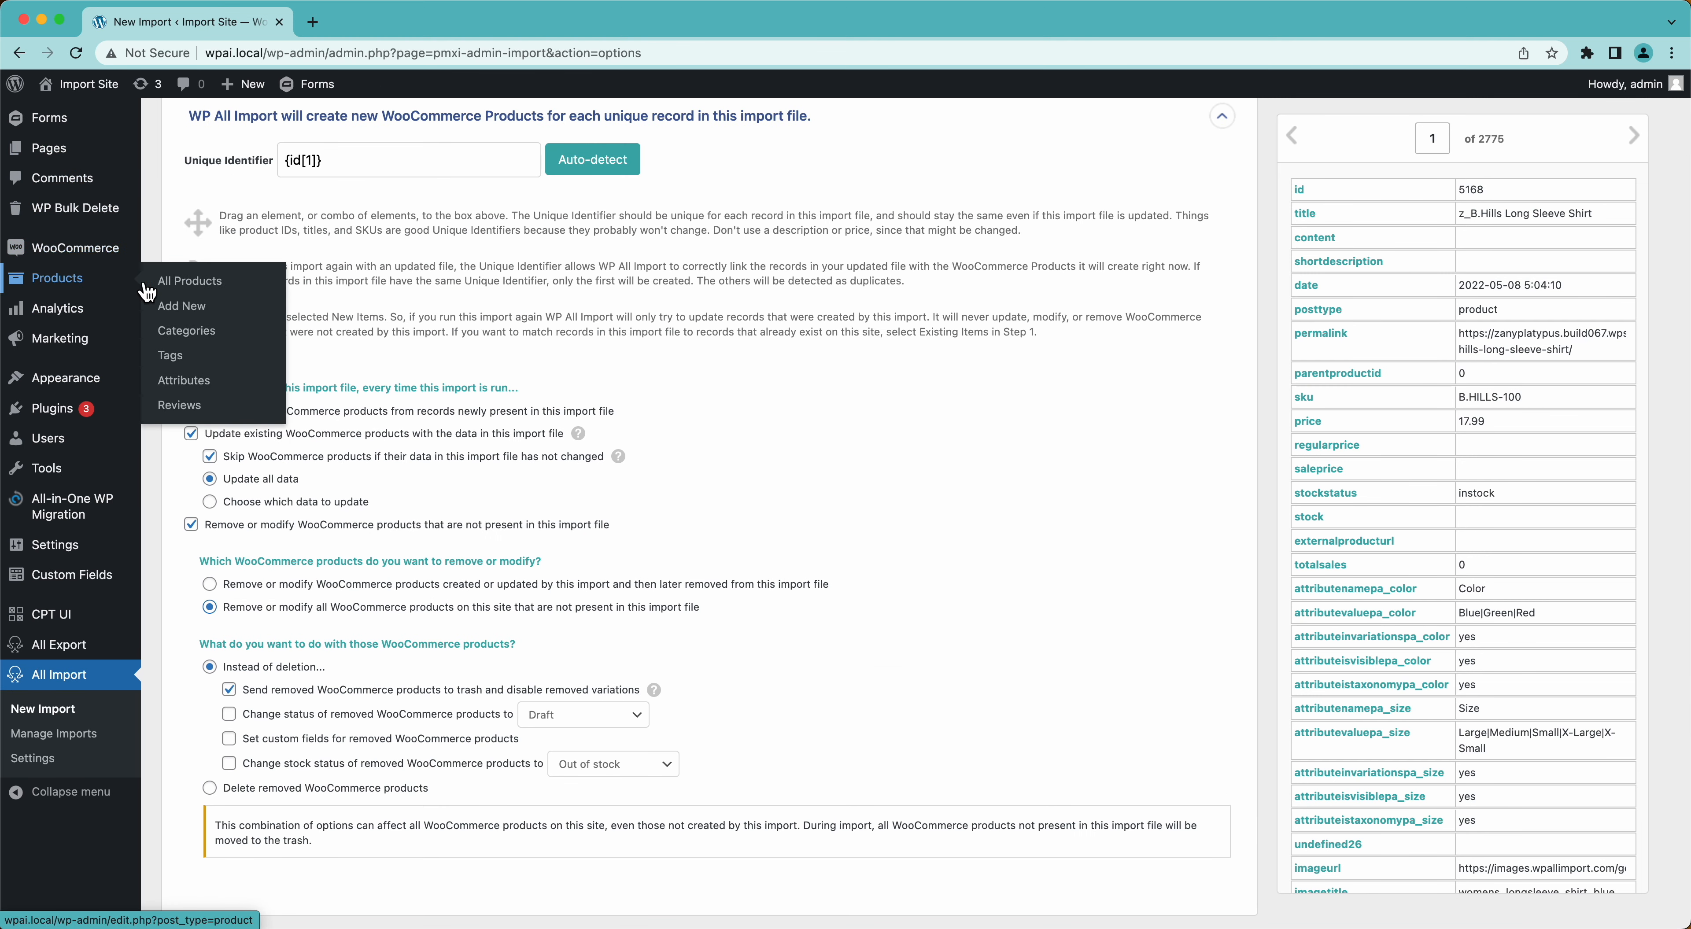
{"action": "scroll", "coordinate": [932, 505], "scroll_direction": "down", "scroll_amount": 5}
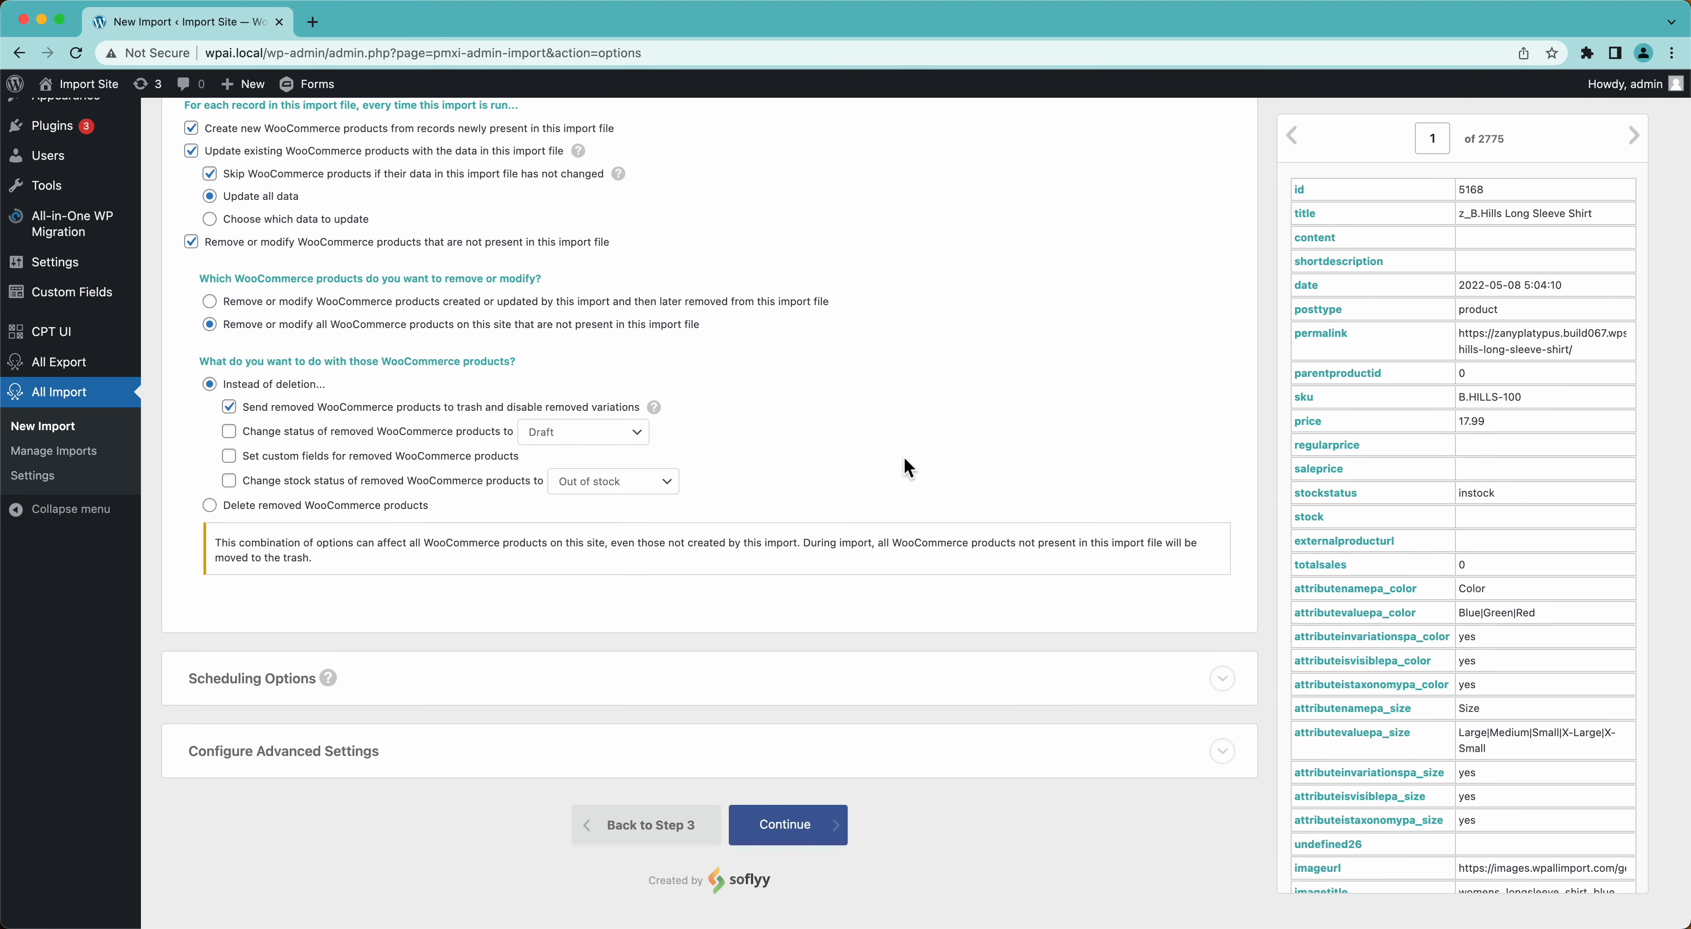
{"action": "scroll", "coordinate": [1034, 332], "scroll_direction": "up", "scroll_amount": 1}
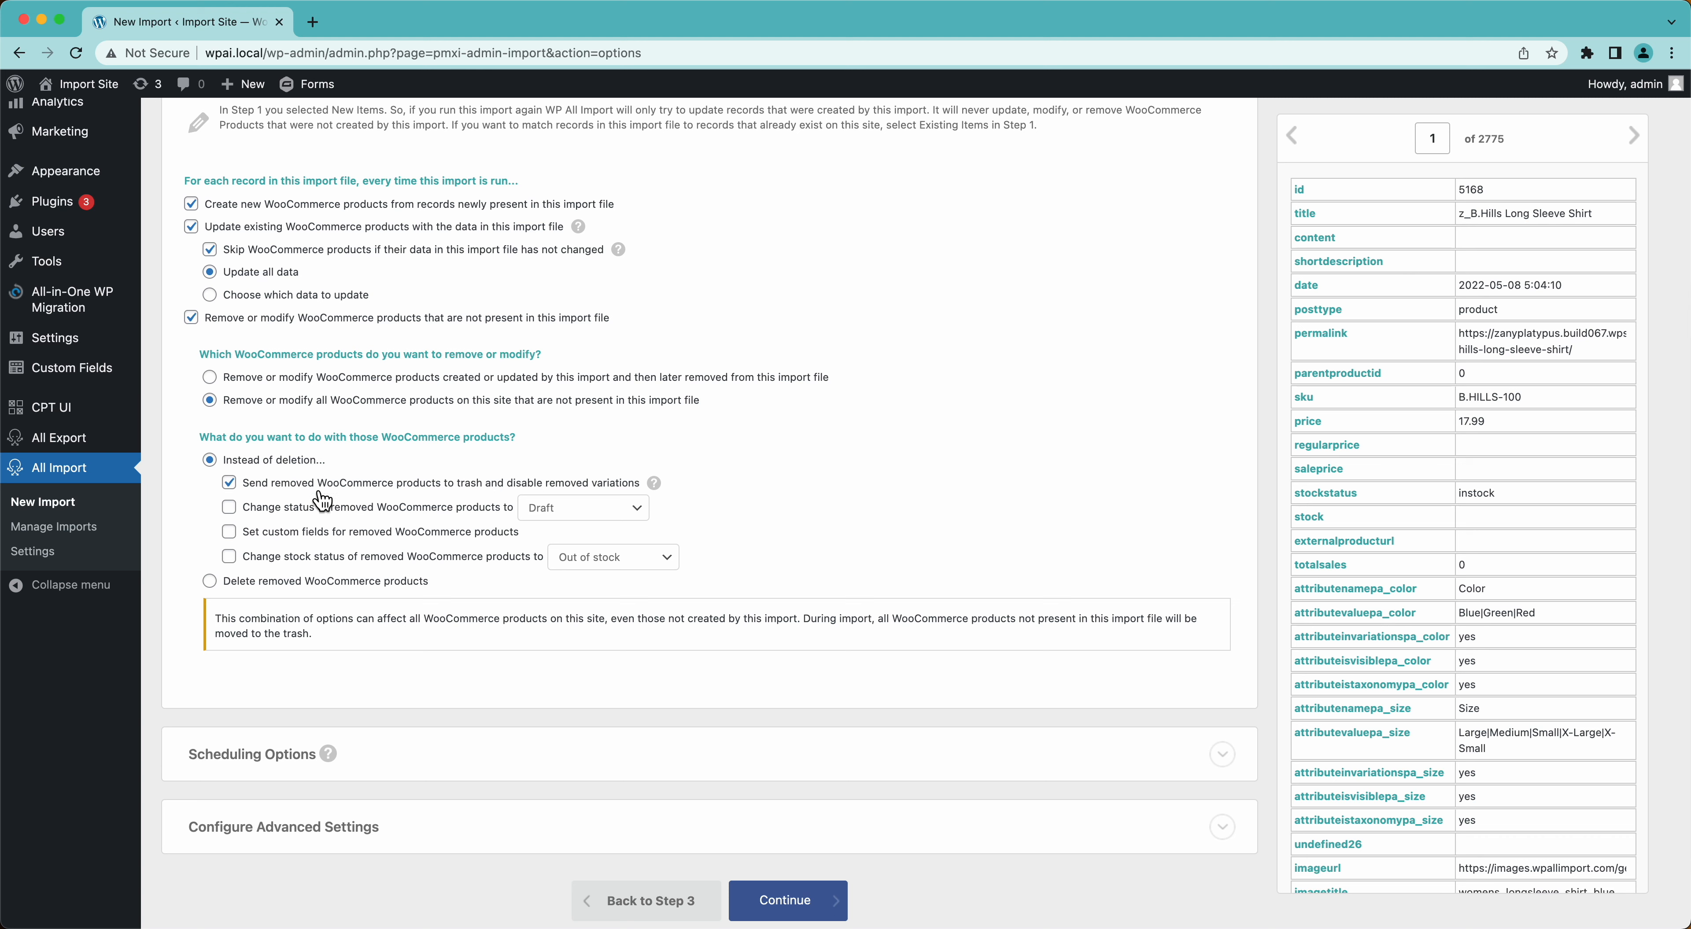
Step: Try the option to delete removed products with their attached files and images, and switch back to the Instead of deletion options
{"action": "left_click", "coordinate": [294, 582]}
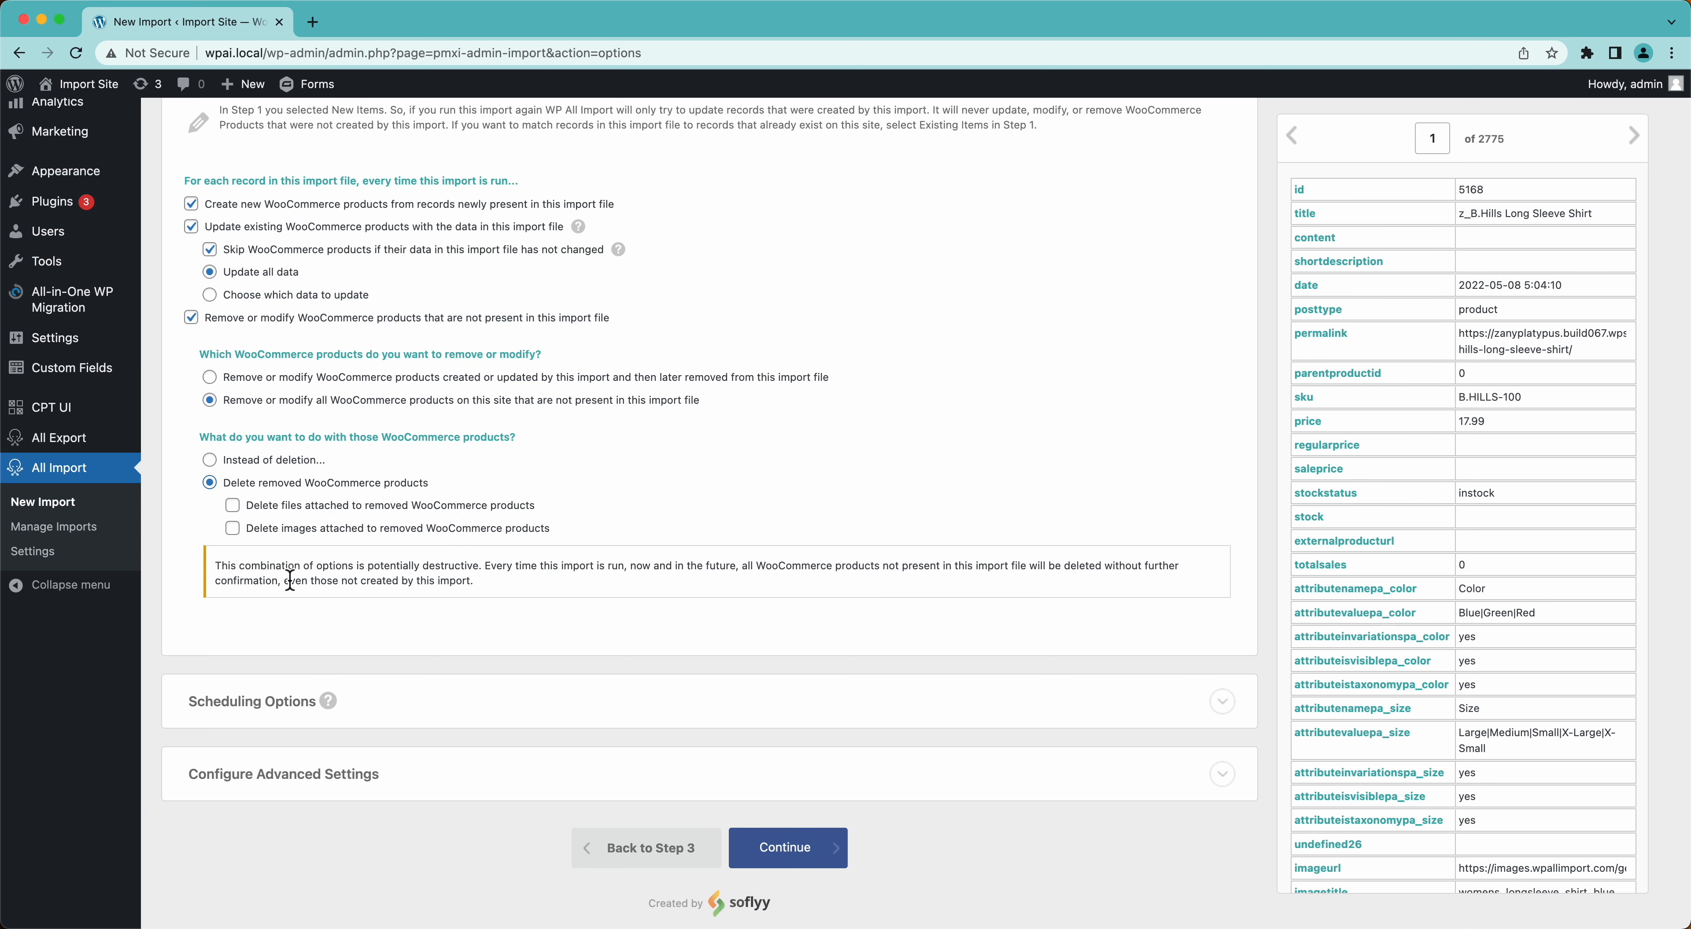
{"action": "left_click", "coordinate": [293, 507]}
{"action": "left_click", "coordinate": [300, 530]}
{"action": "left_click", "coordinate": [288, 465]}
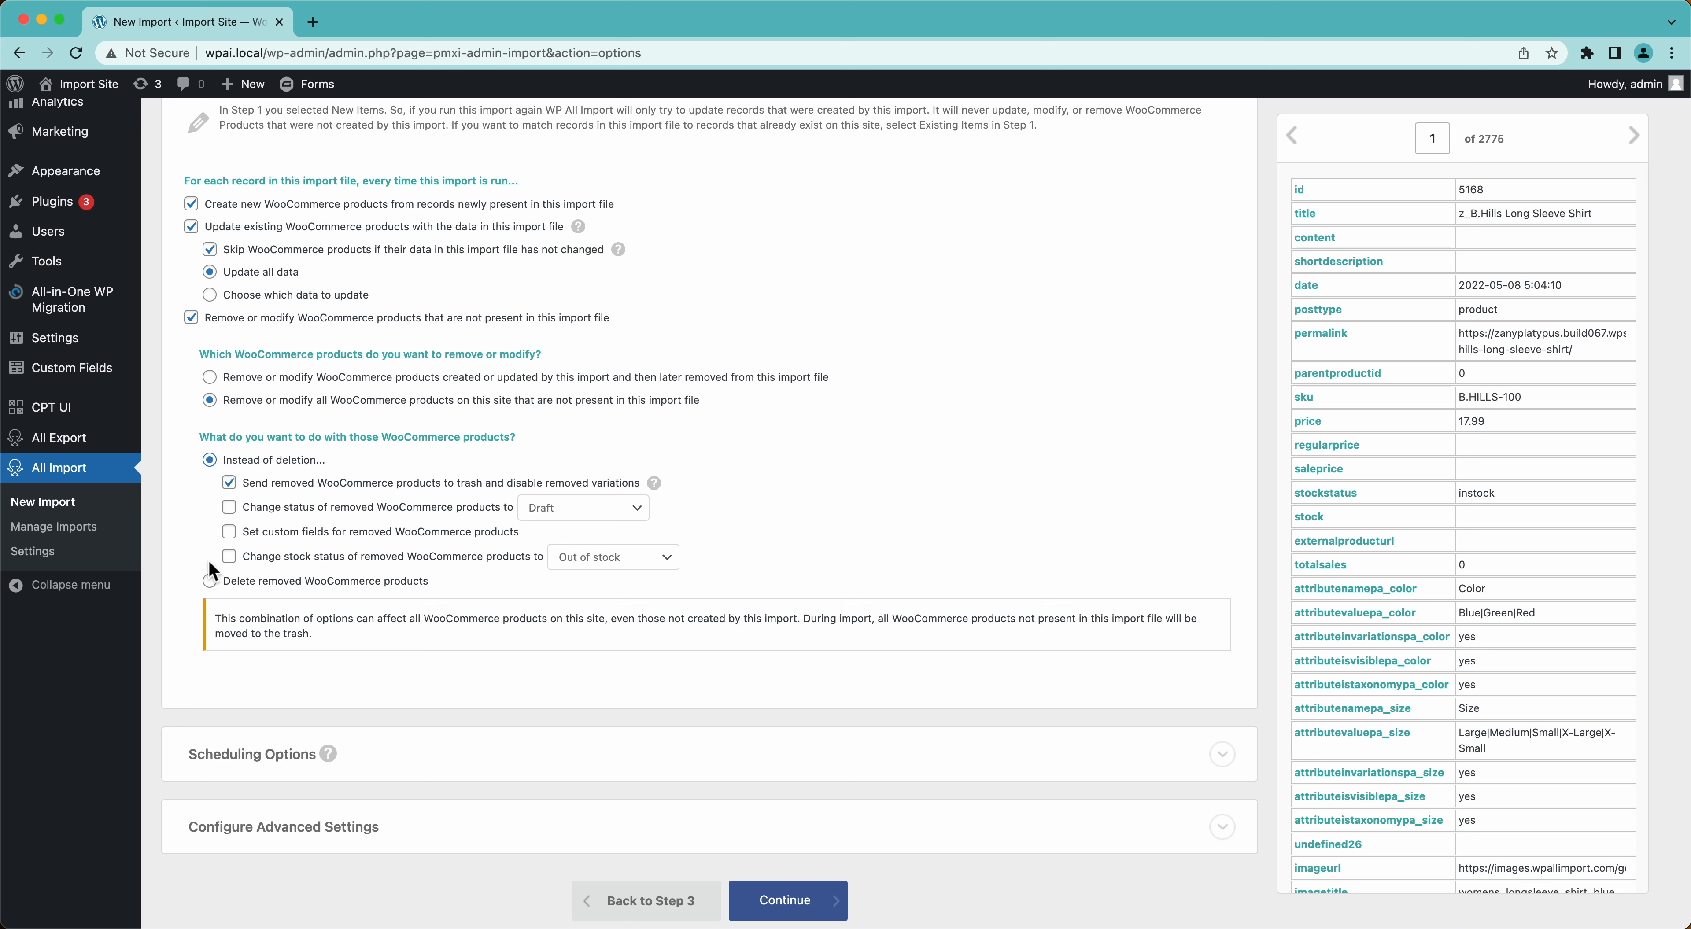
{"action": "left_click", "coordinate": [623, 559]}
{"action": "left_click", "coordinate": [744, 589]}
Step: Continue from the import settings and confirm them with the text I HAVE BACKUPS
{"action": "scroll", "coordinate": [423, 474], "scroll_direction": "down", "scroll_amount": 3}
{"action": "left_click_drag", "start_coordinate": [331, 536], "coordinate": [204, 520]}
{"action": "left_click", "coordinate": [205, 521]}
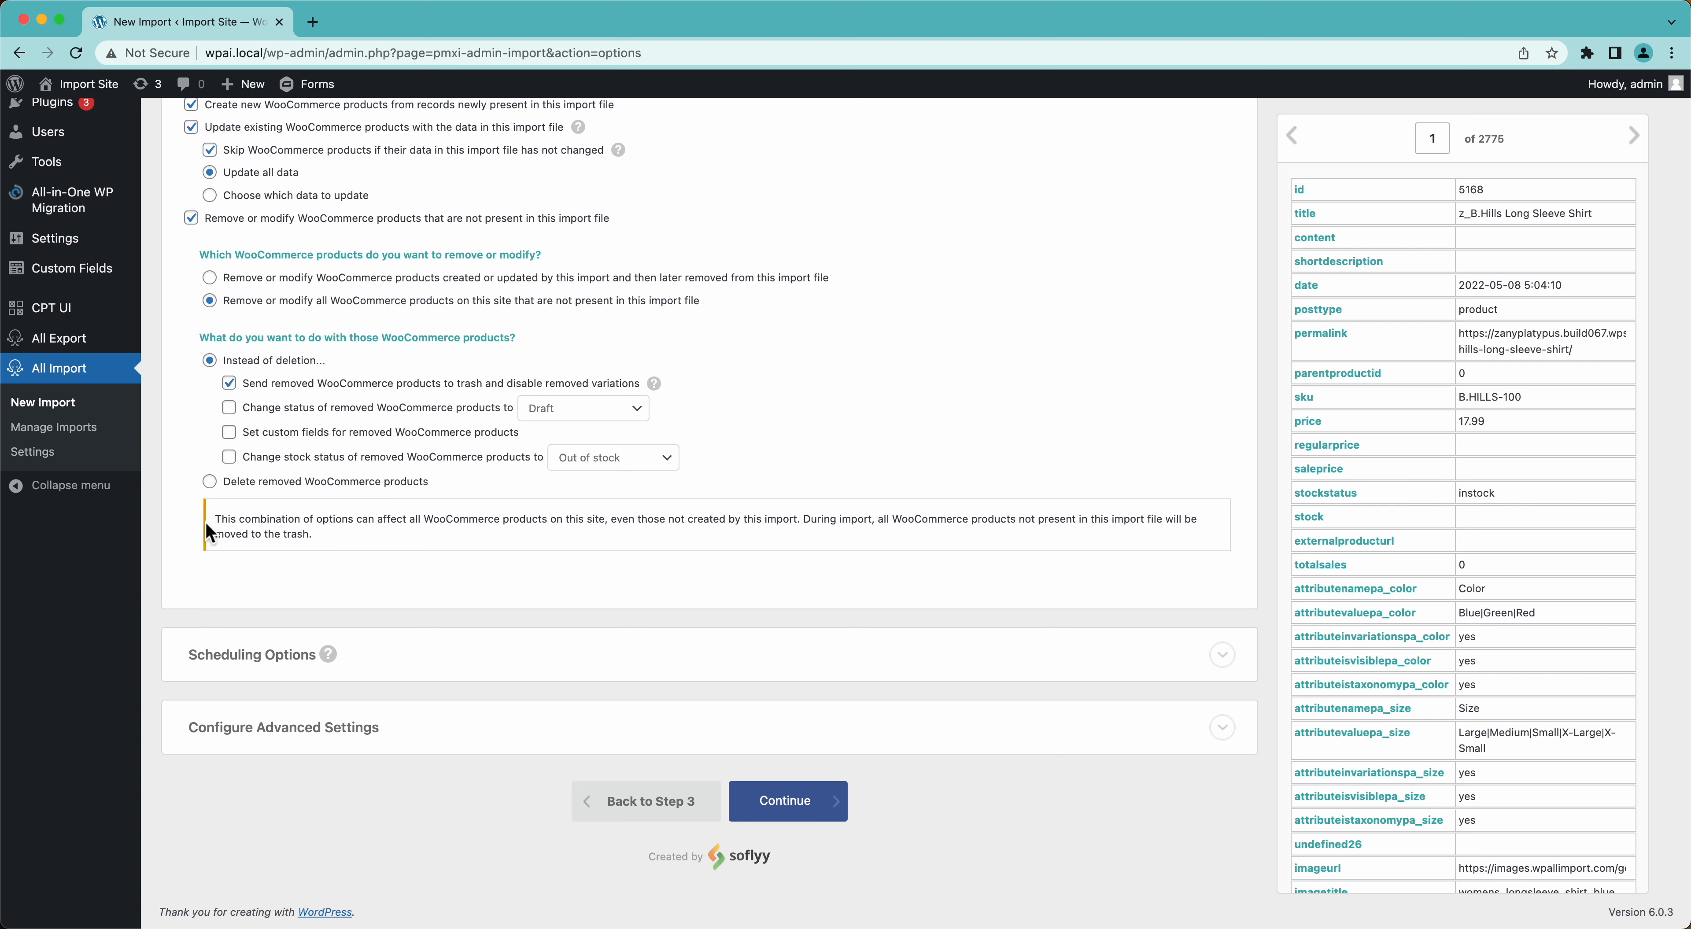
{"action": "left_click", "coordinate": [761, 799]}
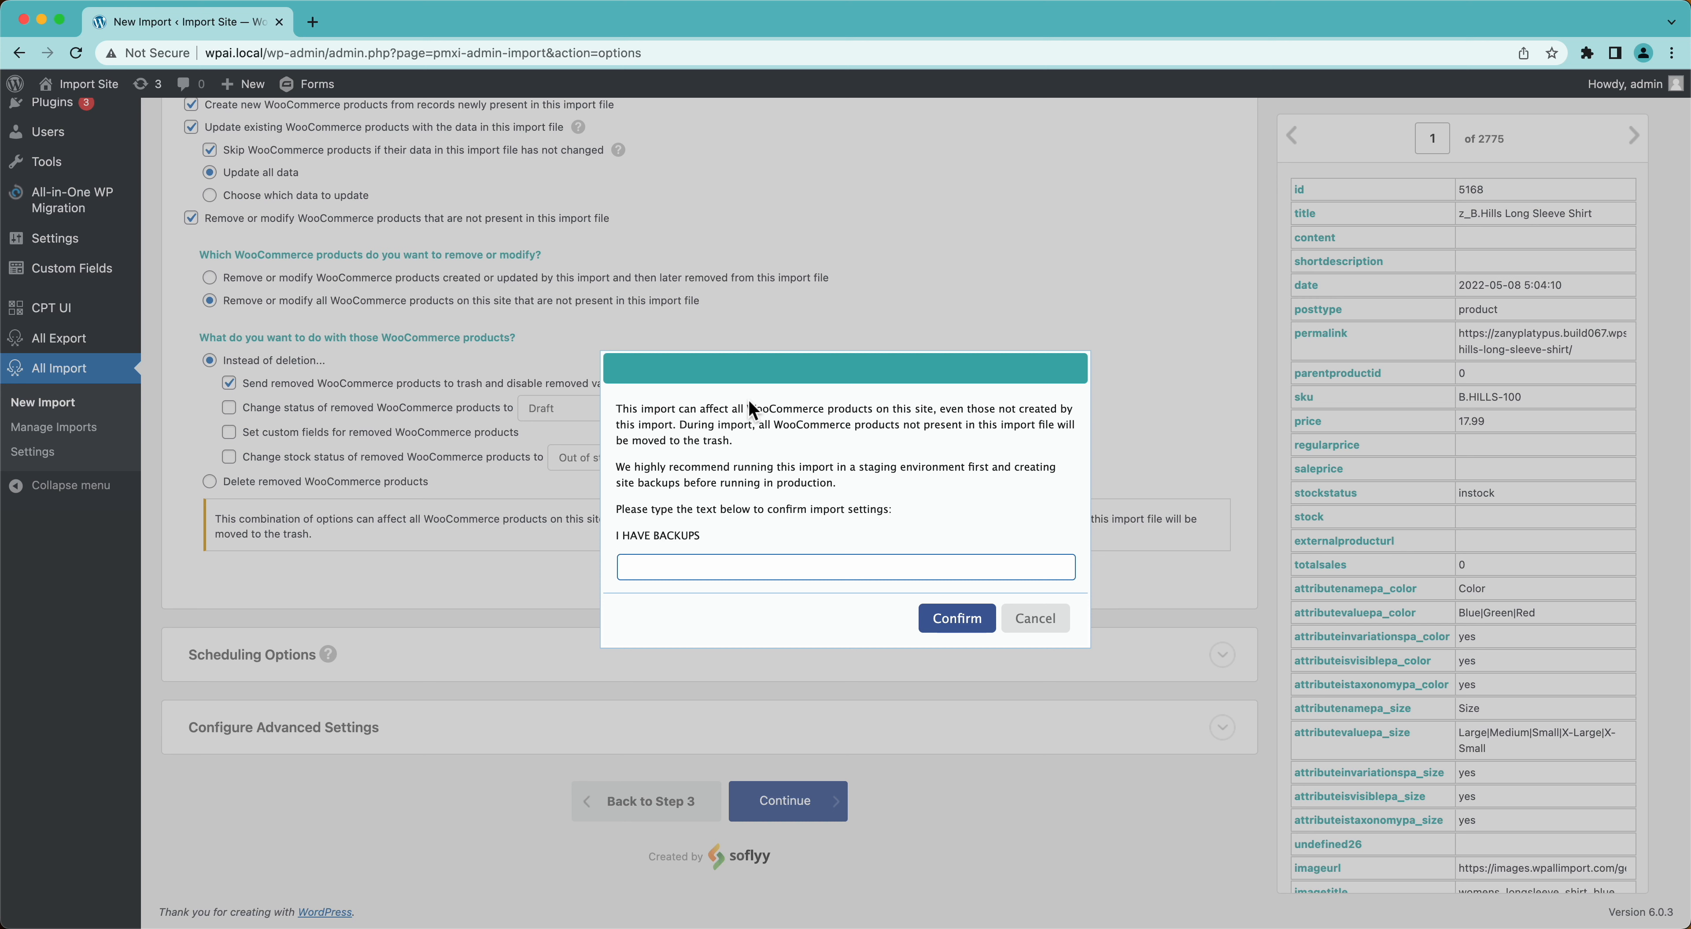
{"action": "type", "text": "I HA"}
{"action": "key", "text": "BackSpace"}
{"action": "type", "text": "AVE BACKUPS"}
{"action": "left_click", "coordinate": [944, 624]}
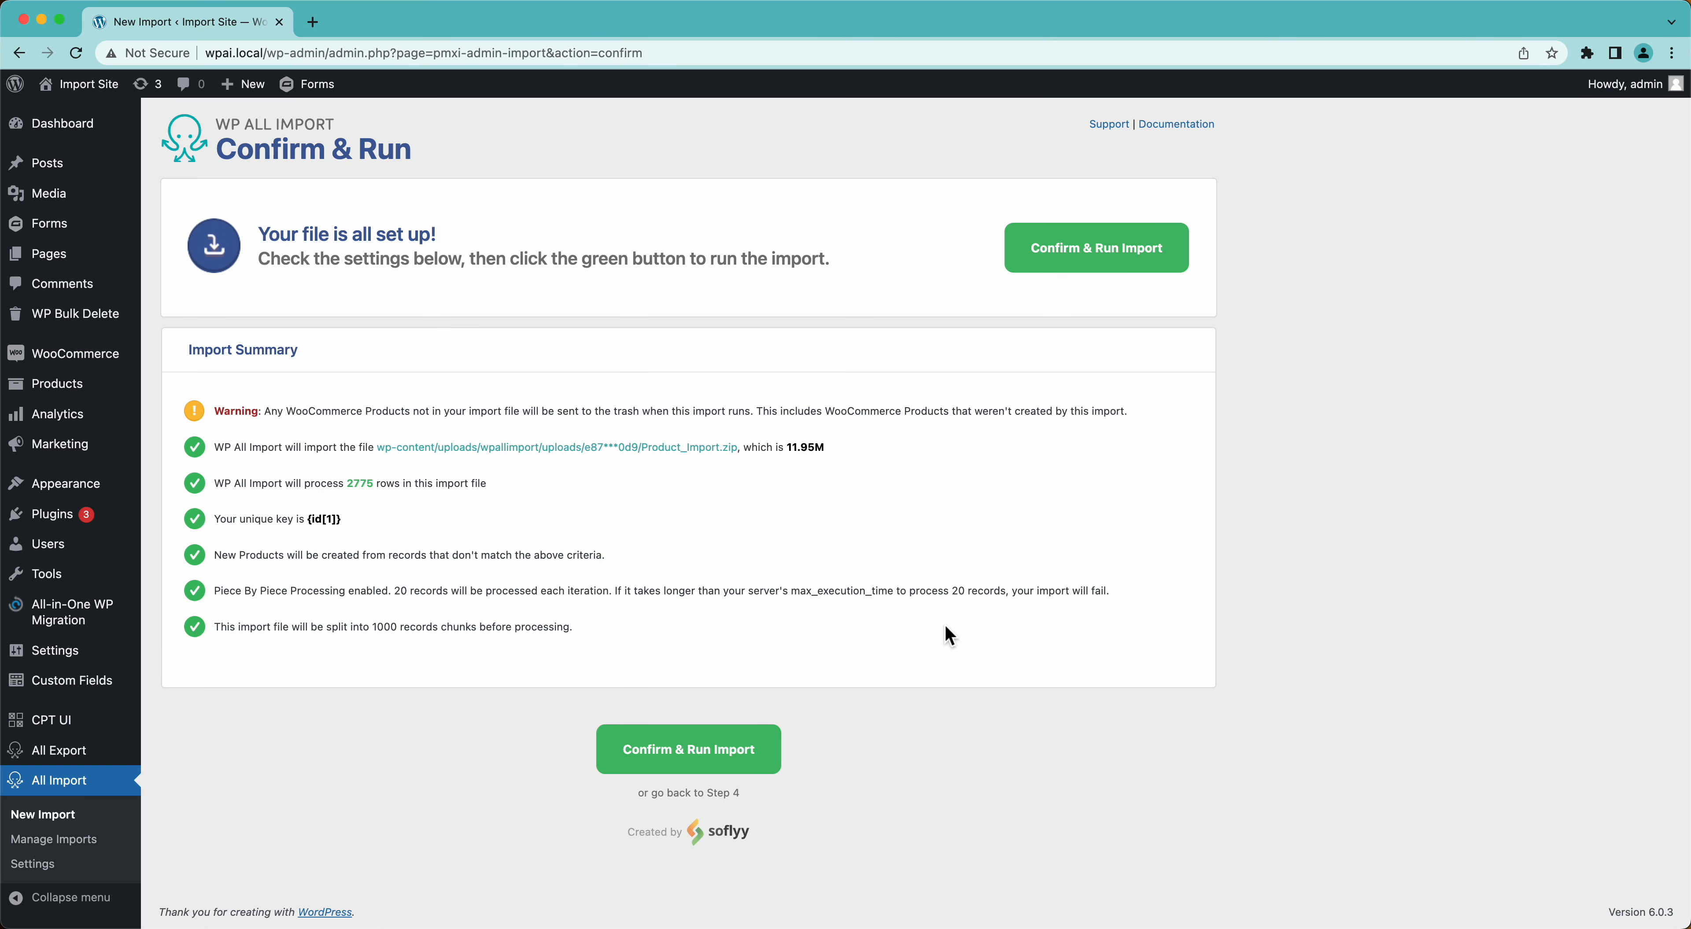
Step: Read the trash warning in the import summary and run the import
{"action": "left_click_drag", "start_coordinate": [261, 414], "coordinate": [1029, 416]}
{"action": "left_click", "coordinate": [1029, 418]}
{"action": "left_click", "coordinate": [1061, 265]}
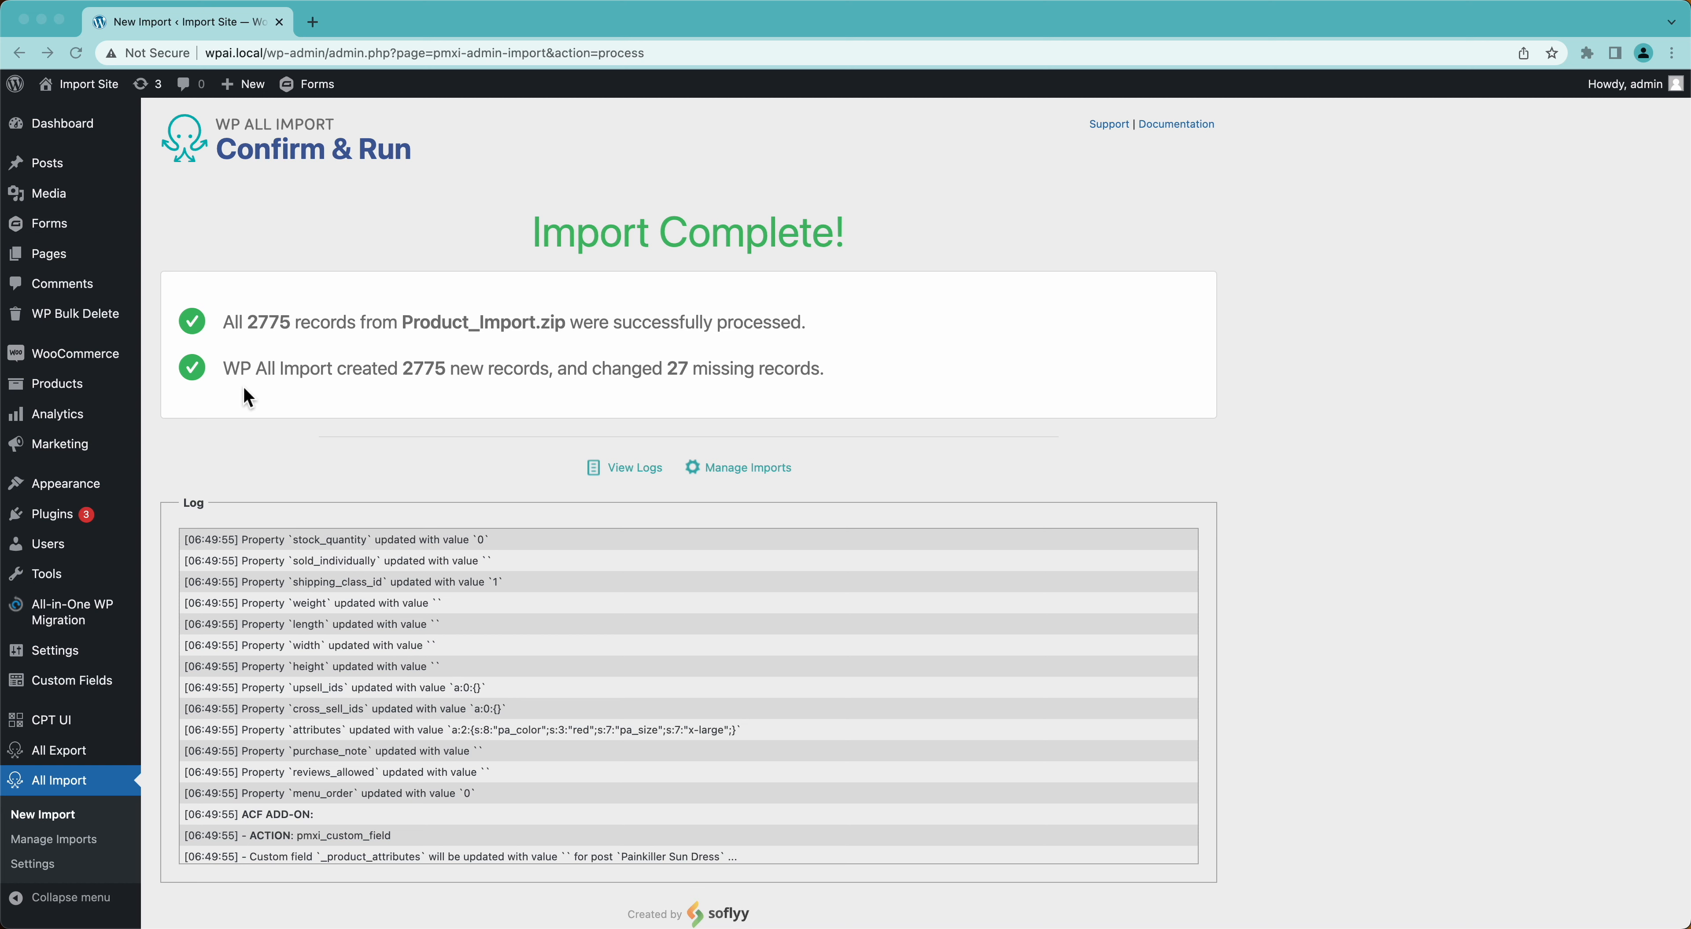
Step: Examine the completed import's record results, the WooCommerce product list and the products in the trash
{"action": "left_click", "coordinate": [419, 364]}
{"action": "left_click_drag", "start_coordinate": [663, 368], "coordinate": [721, 372]}
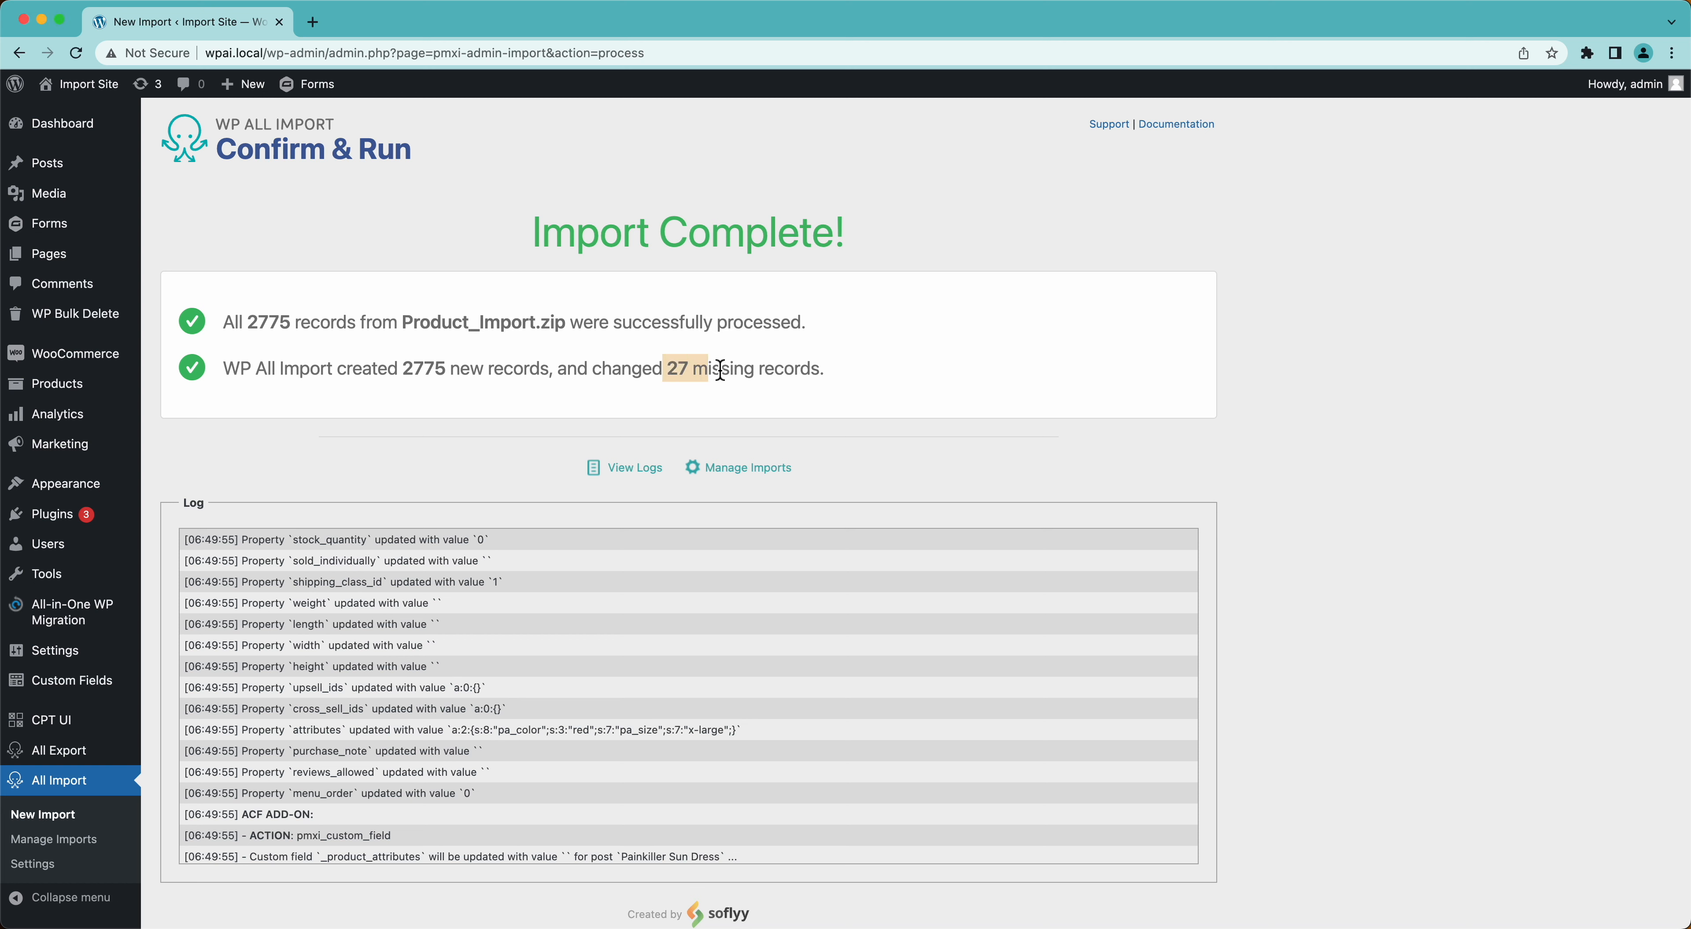
{"action": "left_click", "coordinate": [723, 372]}
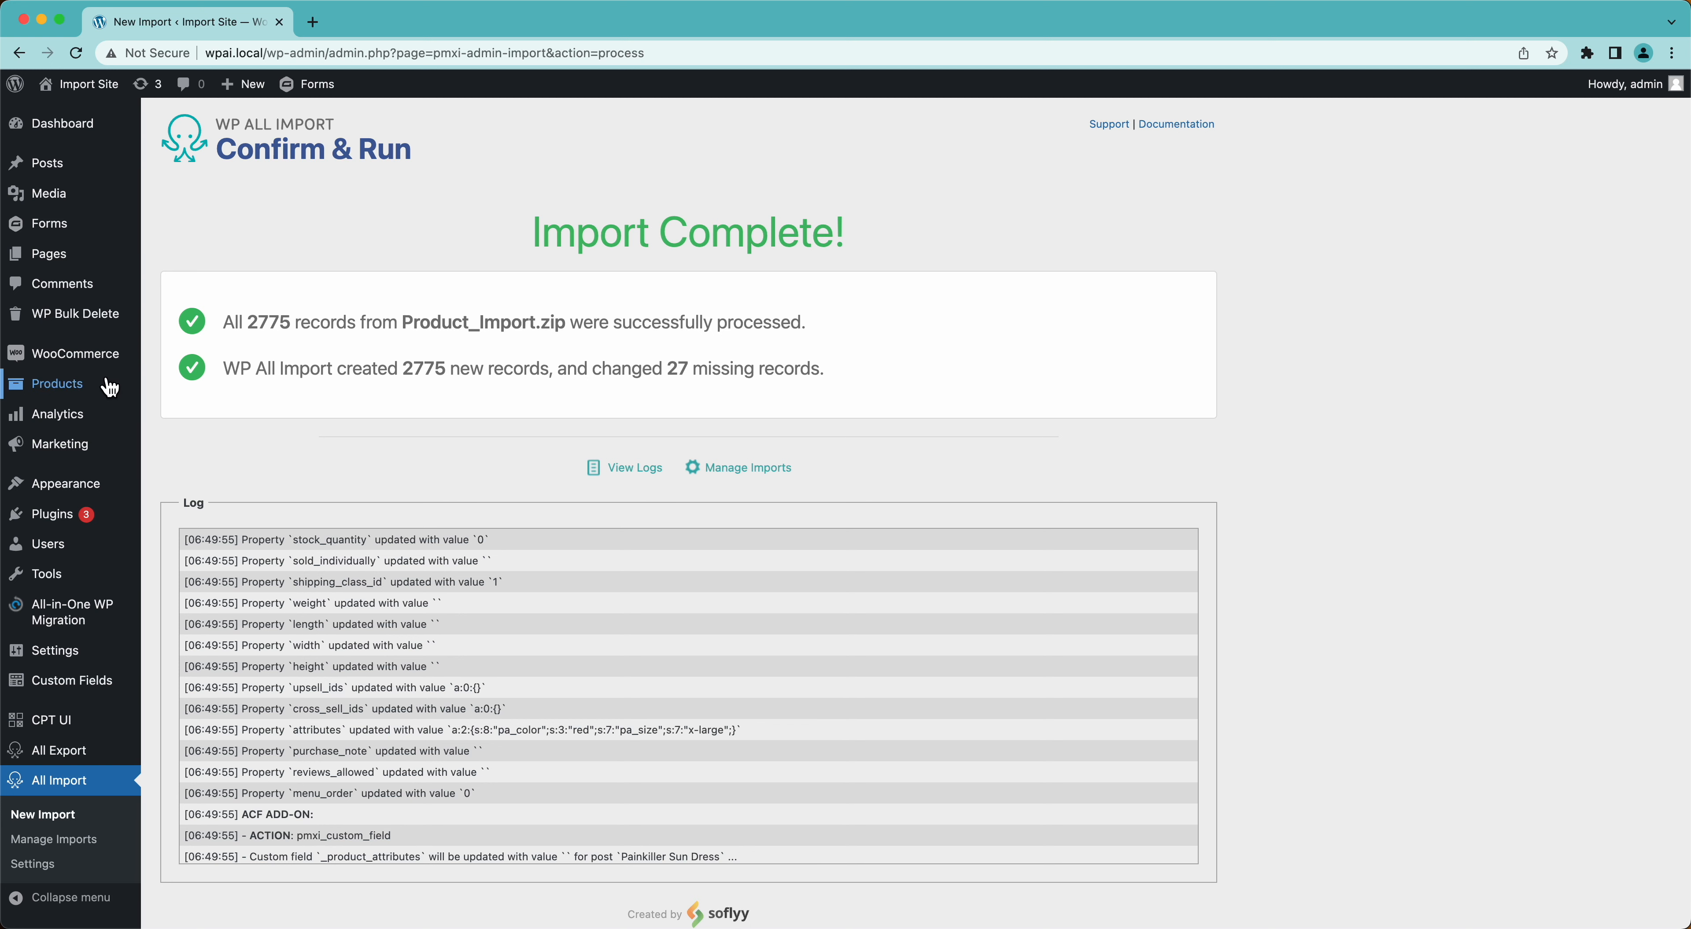
{"action": "left_click", "coordinate": [108, 400]}
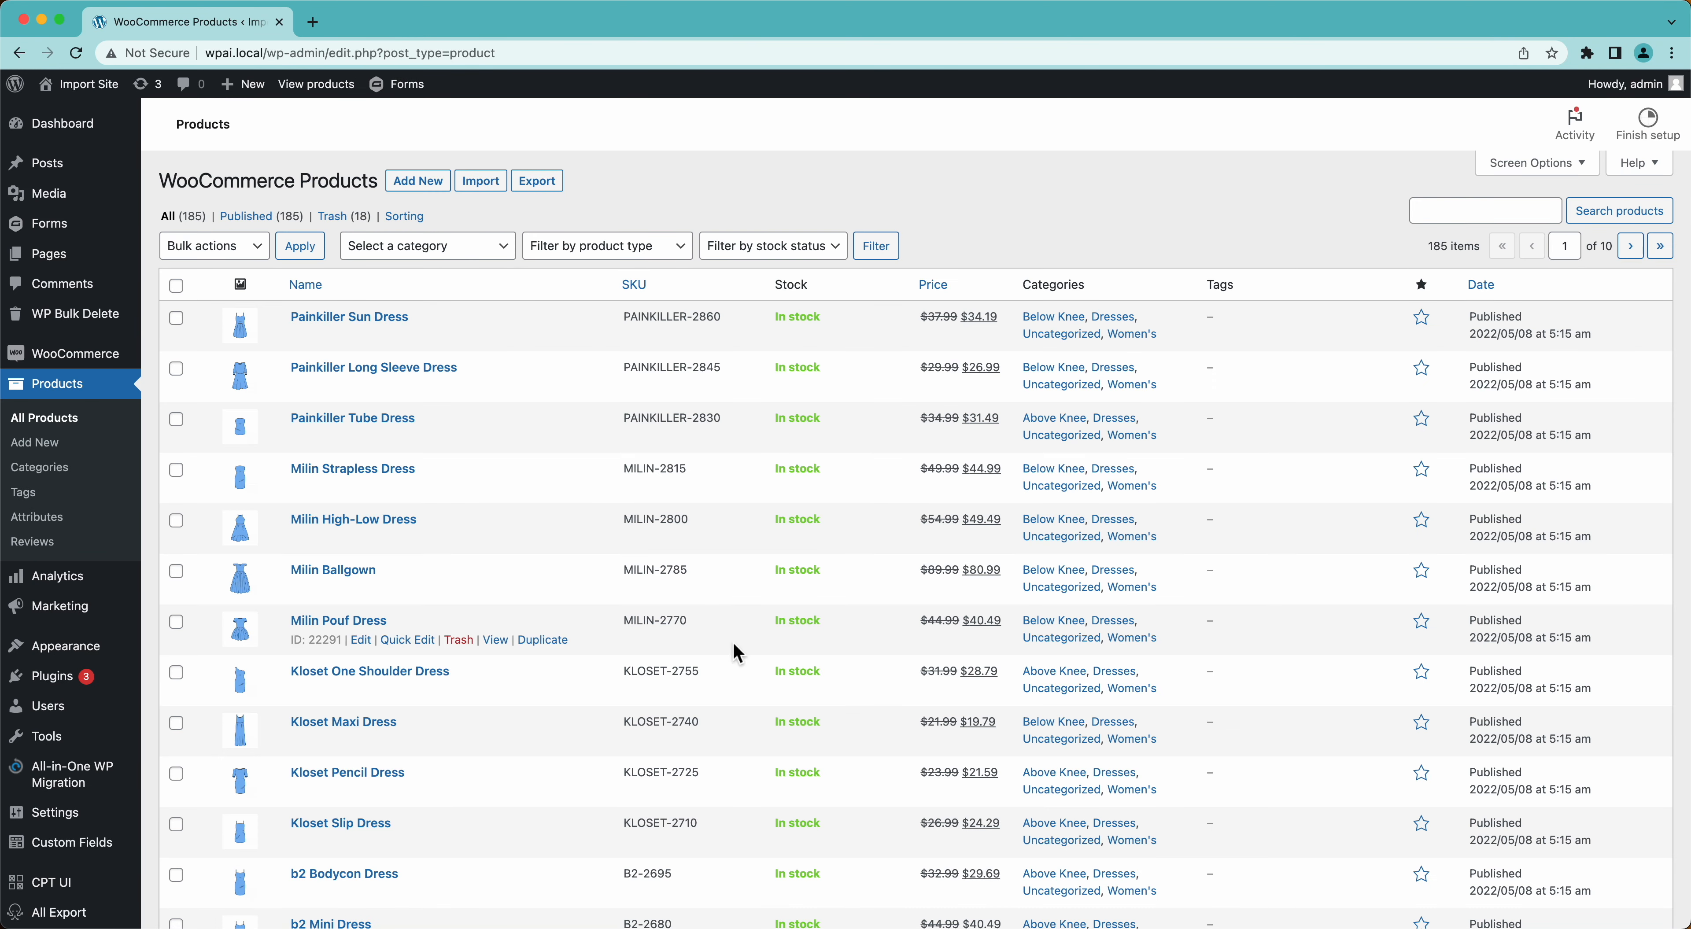
{"action": "scroll", "coordinate": [738, 650], "scroll_direction": "down", "scroll_amount": 10}
{"action": "scroll", "coordinate": [738, 649], "scroll_direction": "up", "scroll_amount": 10}
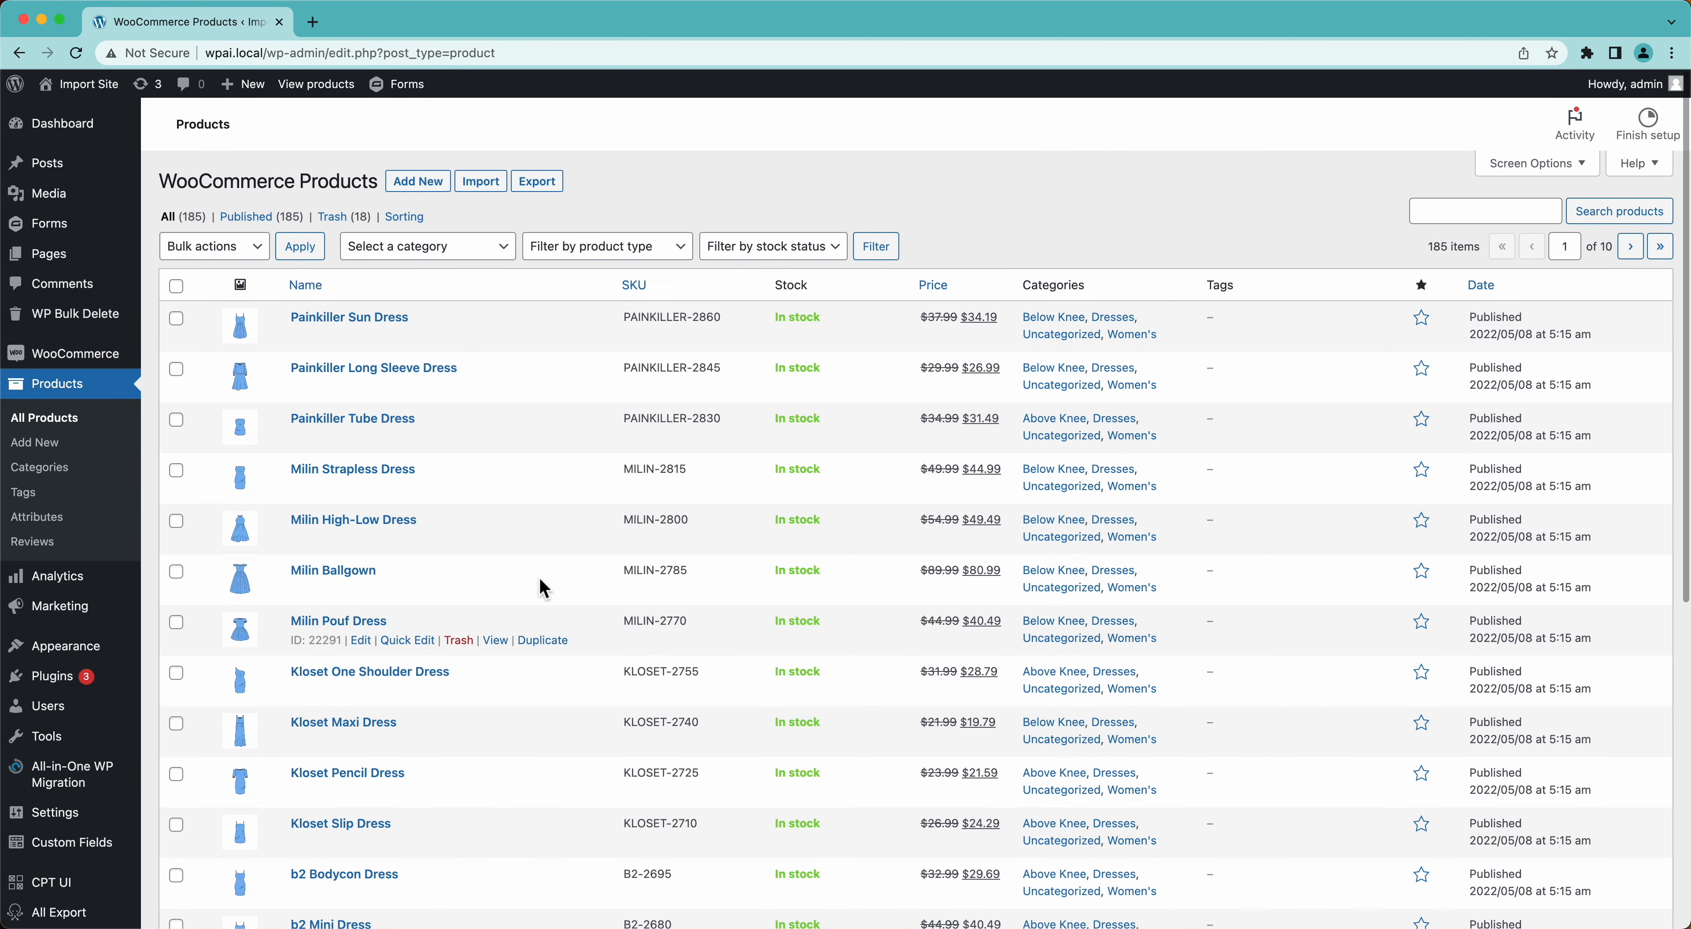
{"action": "left_click", "coordinate": [349, 223]}
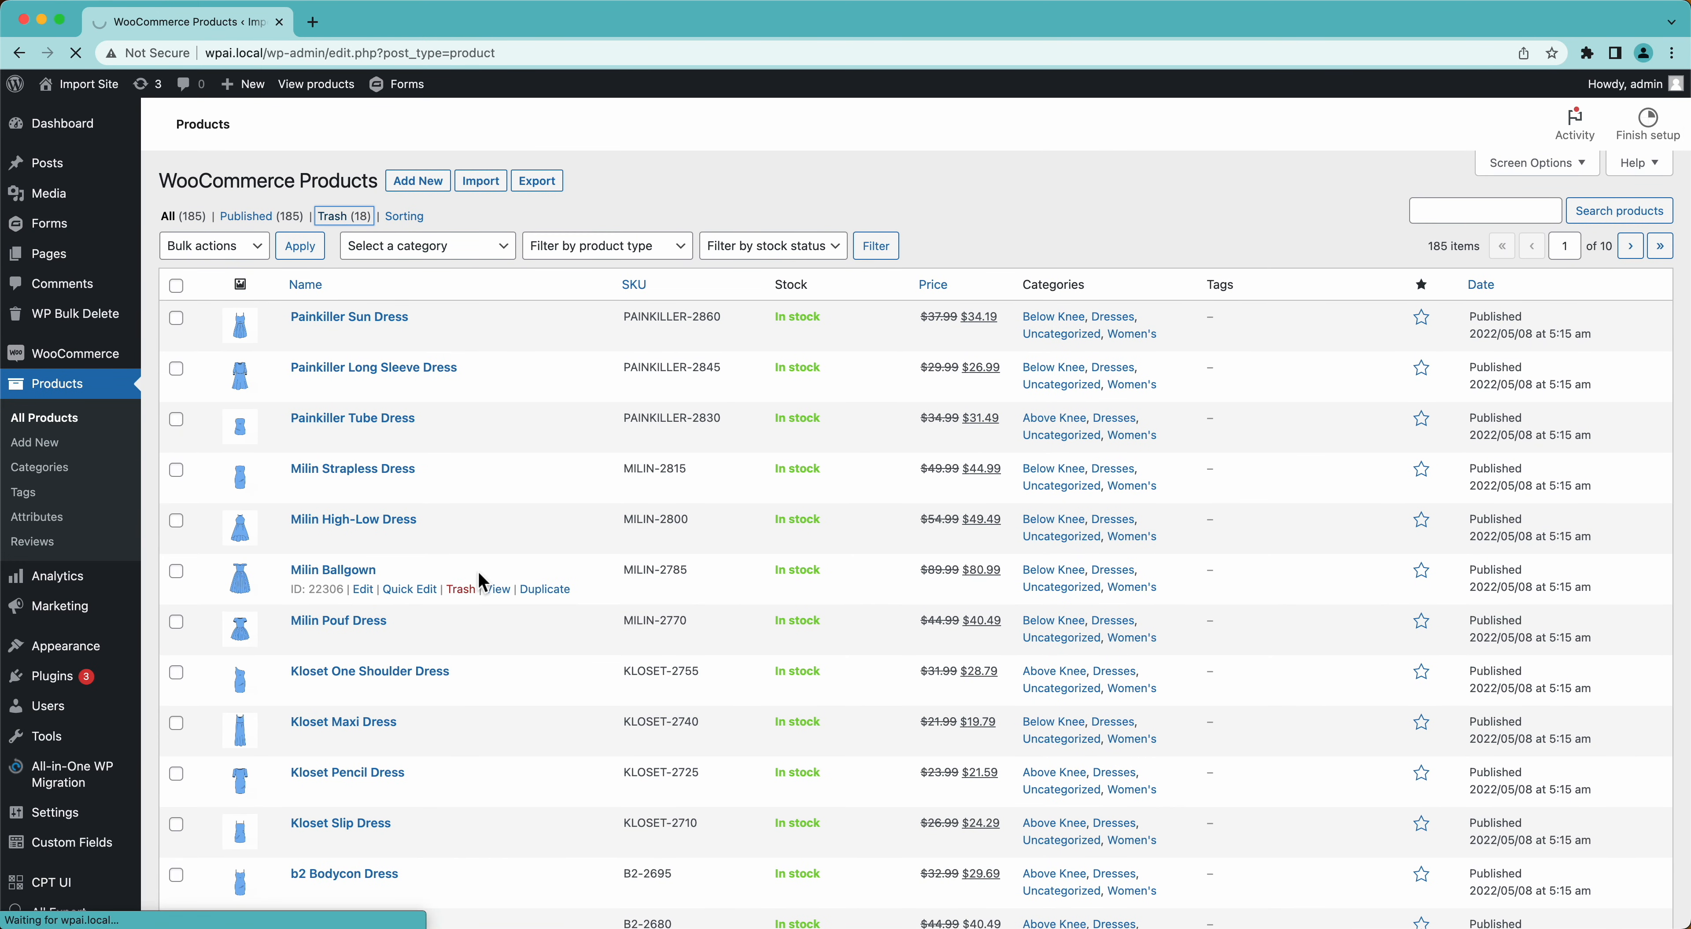
{"action": "scroll", "coordinate": [483, 582], "scroll_direction": "down", "scroll_amount": 5}
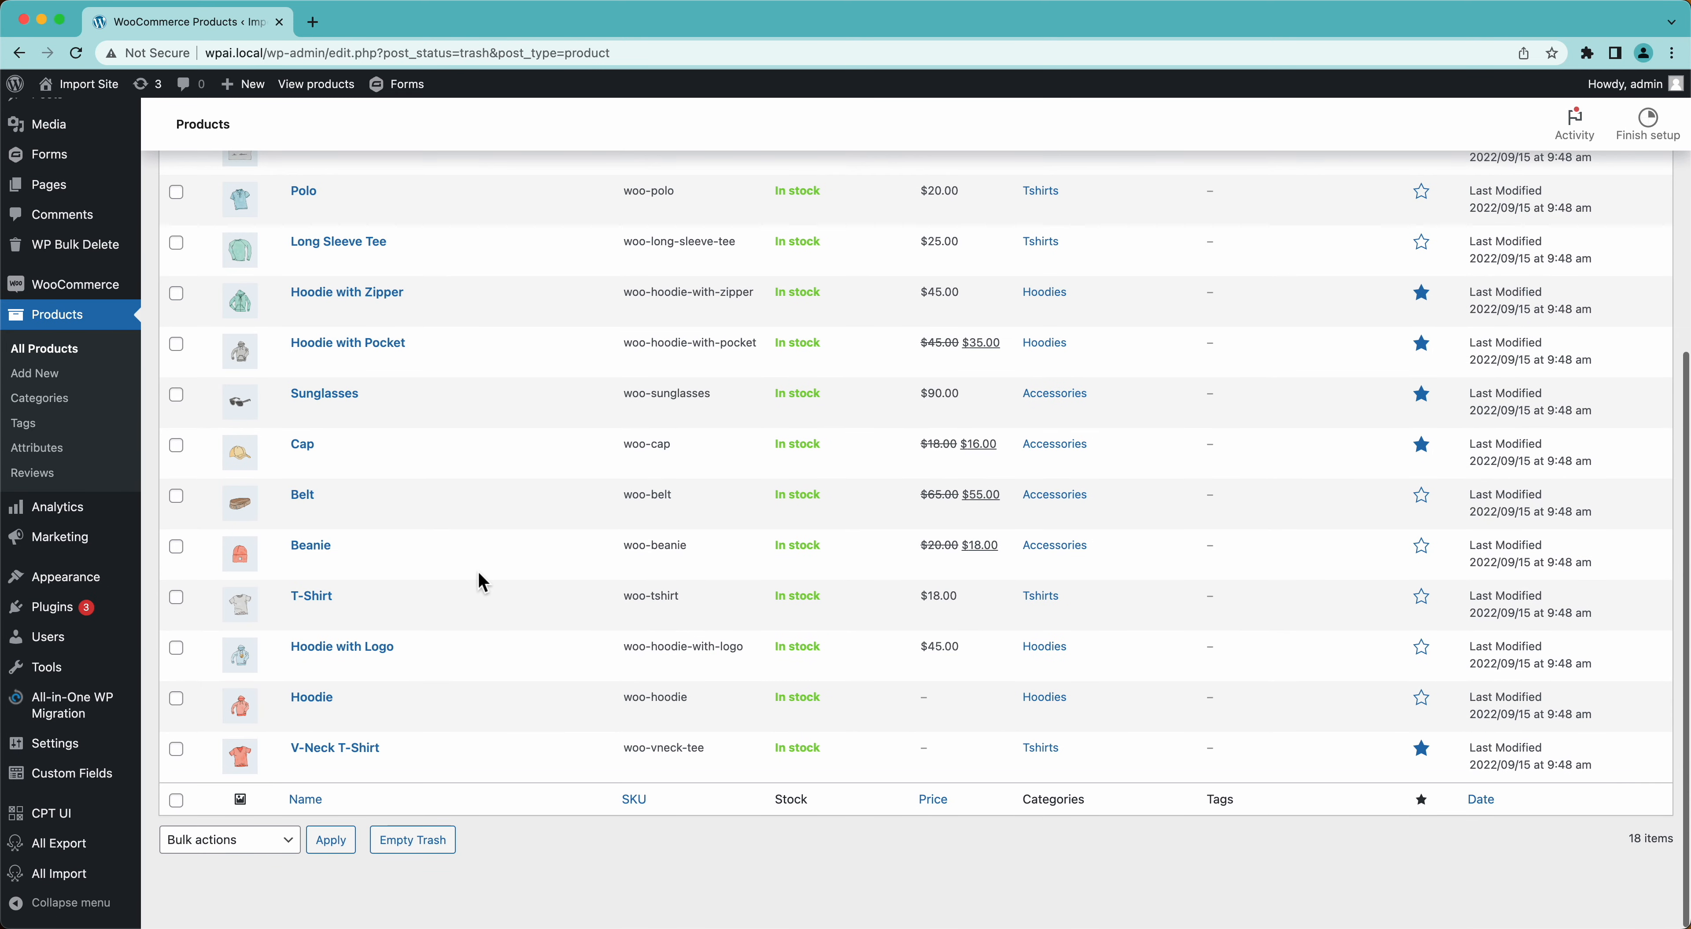
{"action": "scroll", "coordinate": [483, 582], "scroll_direction": "up", "scroll_amount": 7}
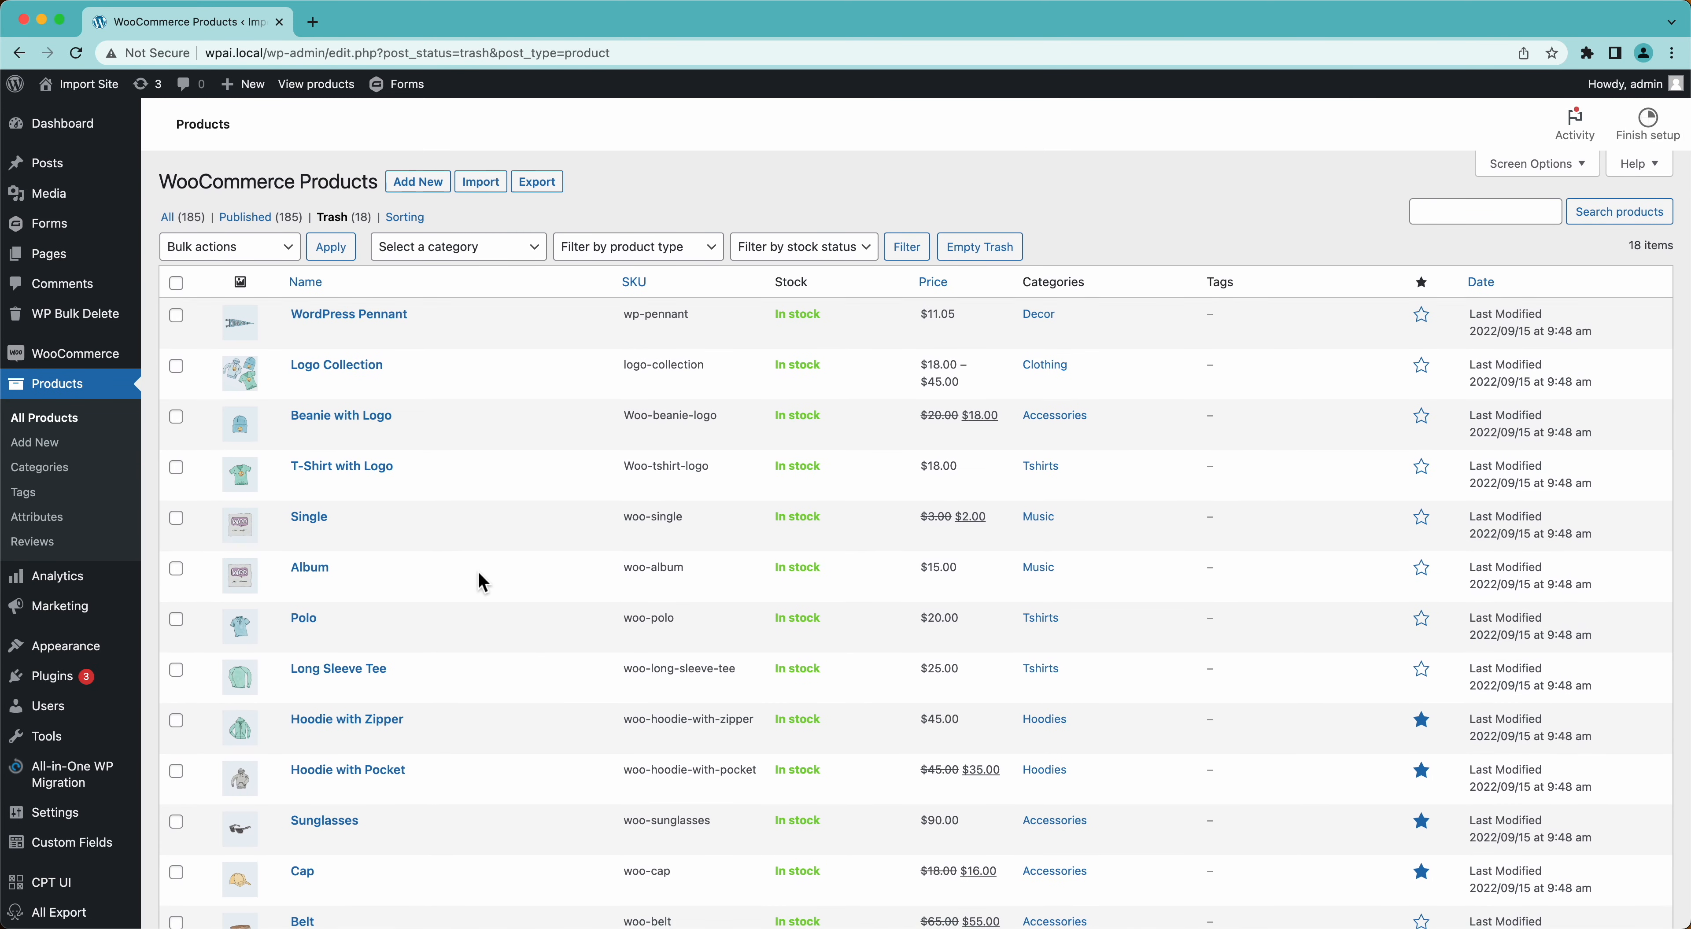
Step: Open the list of existing imports and read the warning on the Product_Import.zip import
{"action": "scroll", "coordinate": [82, 725], "scroll_direction": "down", "scroll_amount": 3}
{"action": "mouse_move", "coordinate": [84, 727]}
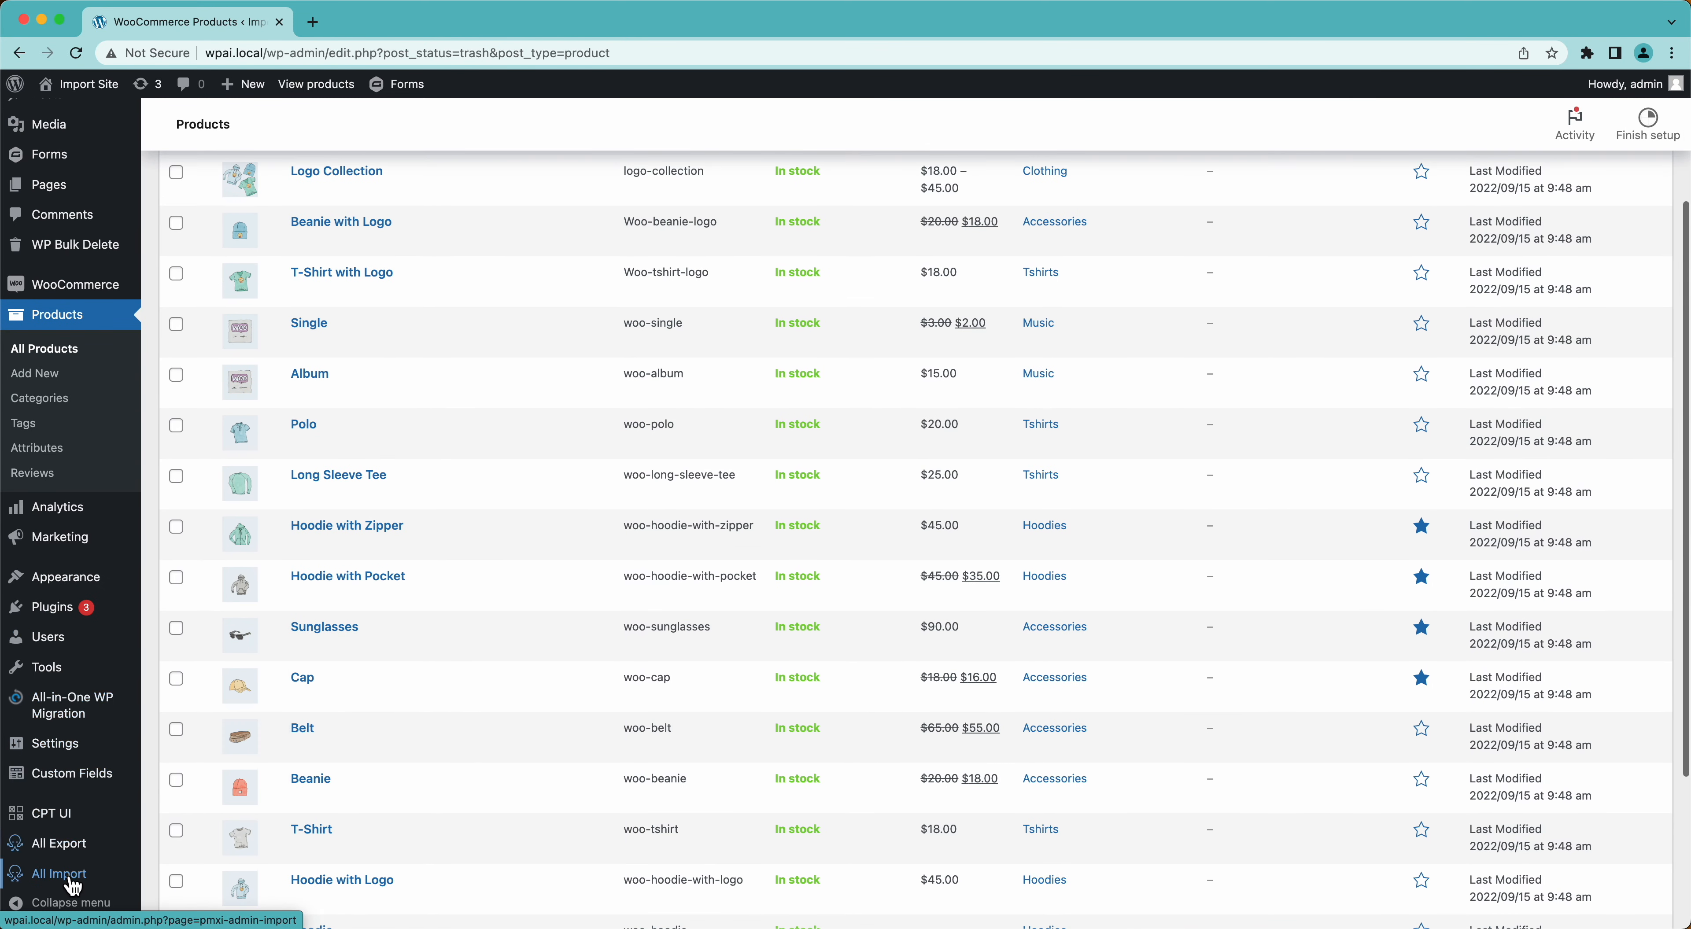
{"action": "mouse_move", "coordinate": [66, 873]}
{"action": "left_click", "coordinate": [186, 858]}
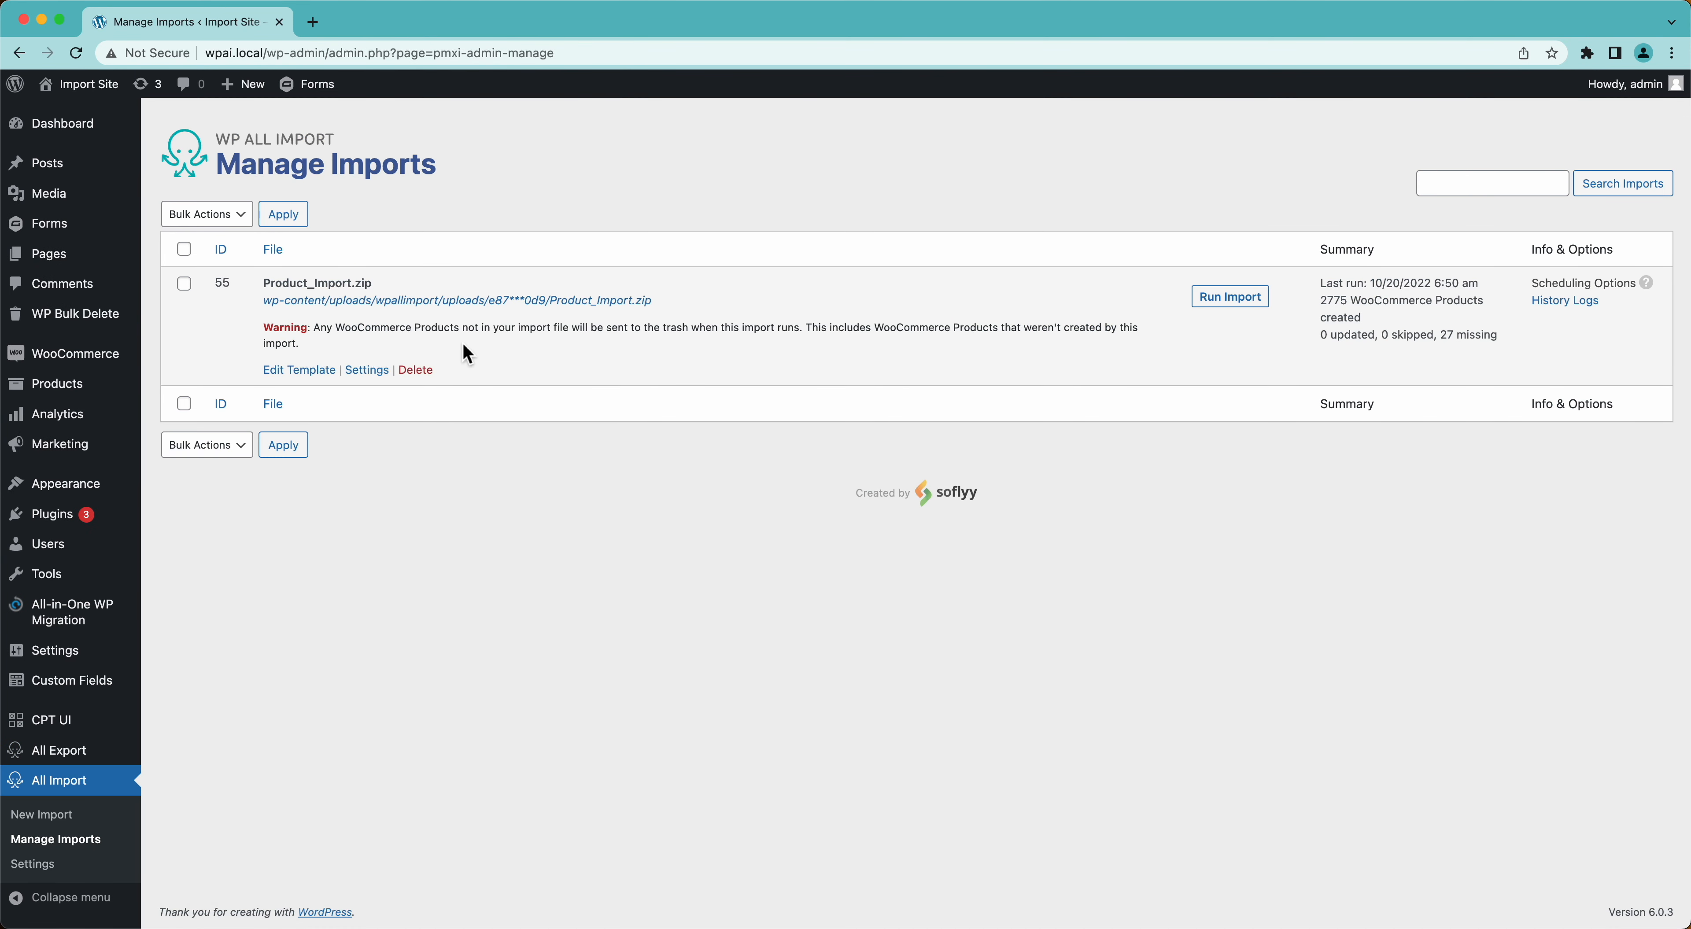
{"action": "left_click_drag", "start_coordinate": [467, 354], "coordinate": [256, 342]}
{"action": "left_click", "coordinate": [250, 332]}
{"action": "left_click_drag", "start_coordinate": [614, 328], "coordinate": [766, 367]}
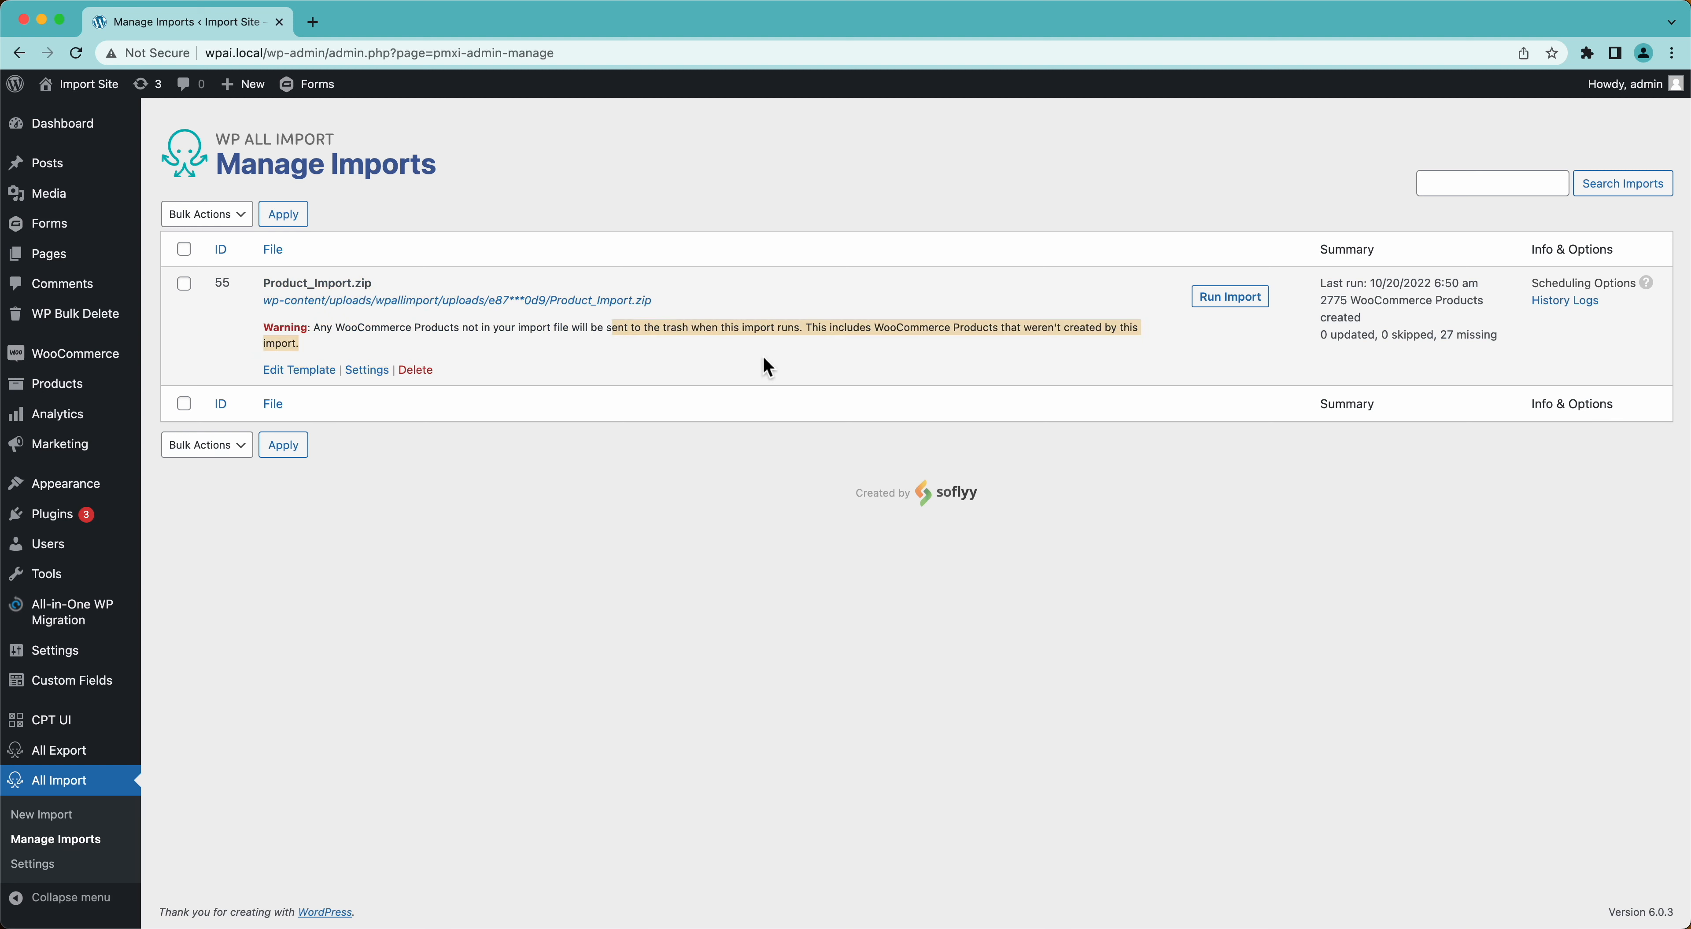
{"action": "left_click", "coordinate": [767, 365]}
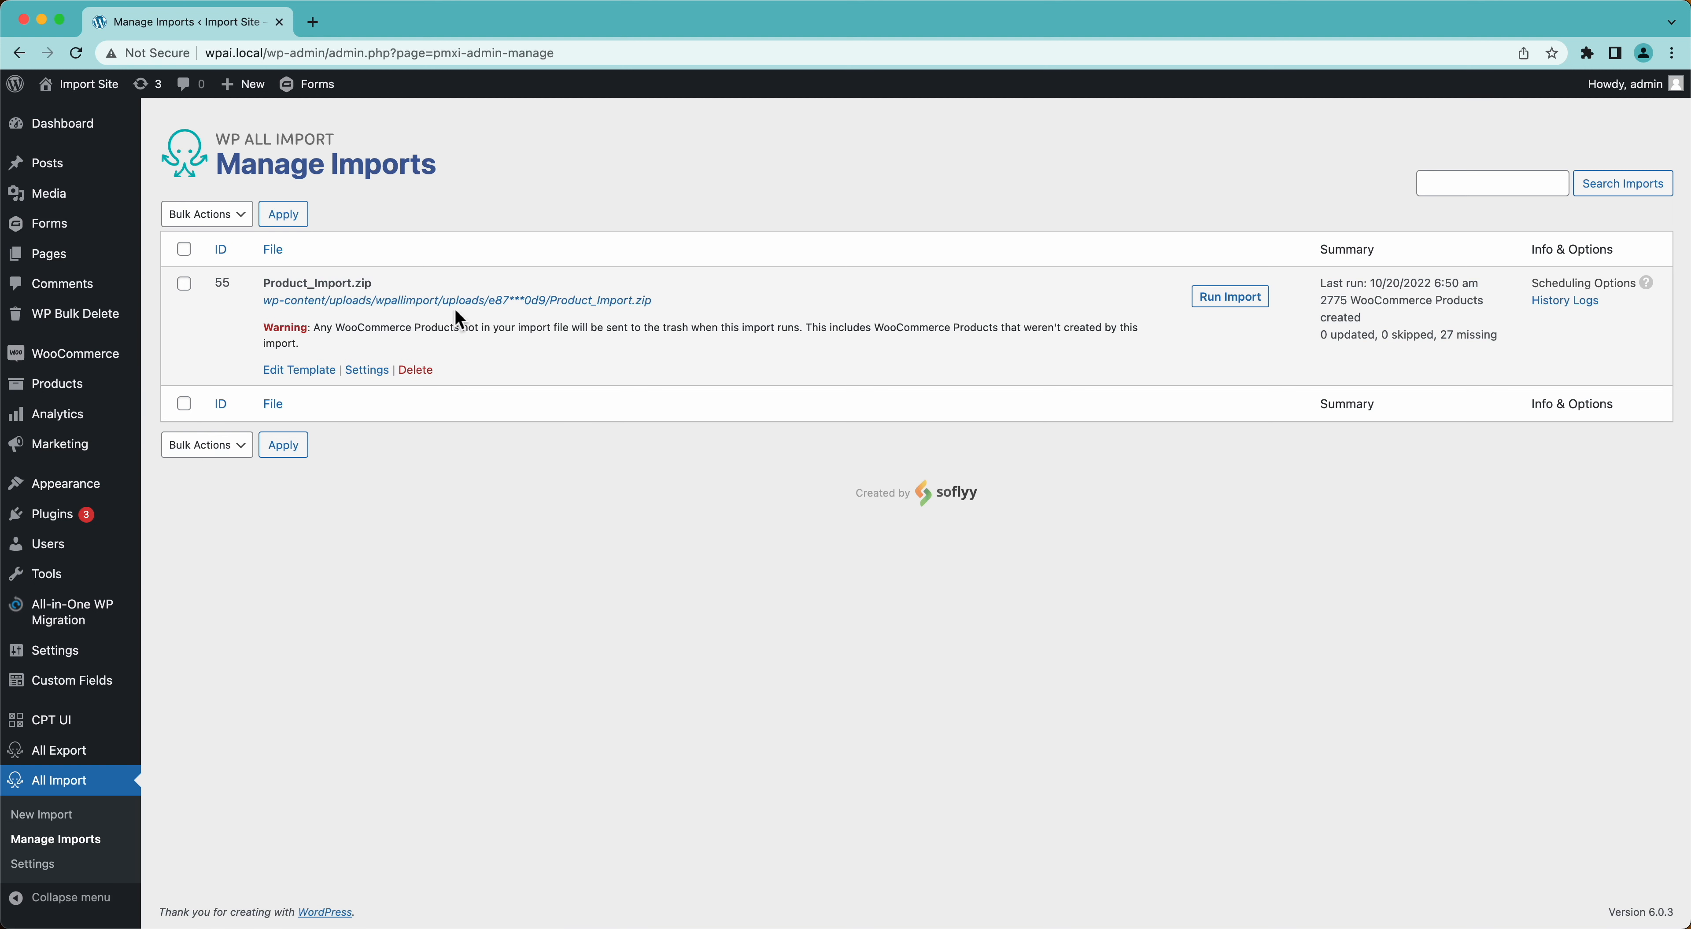
Step: In the Product_Import.zip import's settings, limit removal to products created or updated by this import, and set them to Out of stock instead of trashing them
{"action": "left_click", "coordinate": [371, 371]}
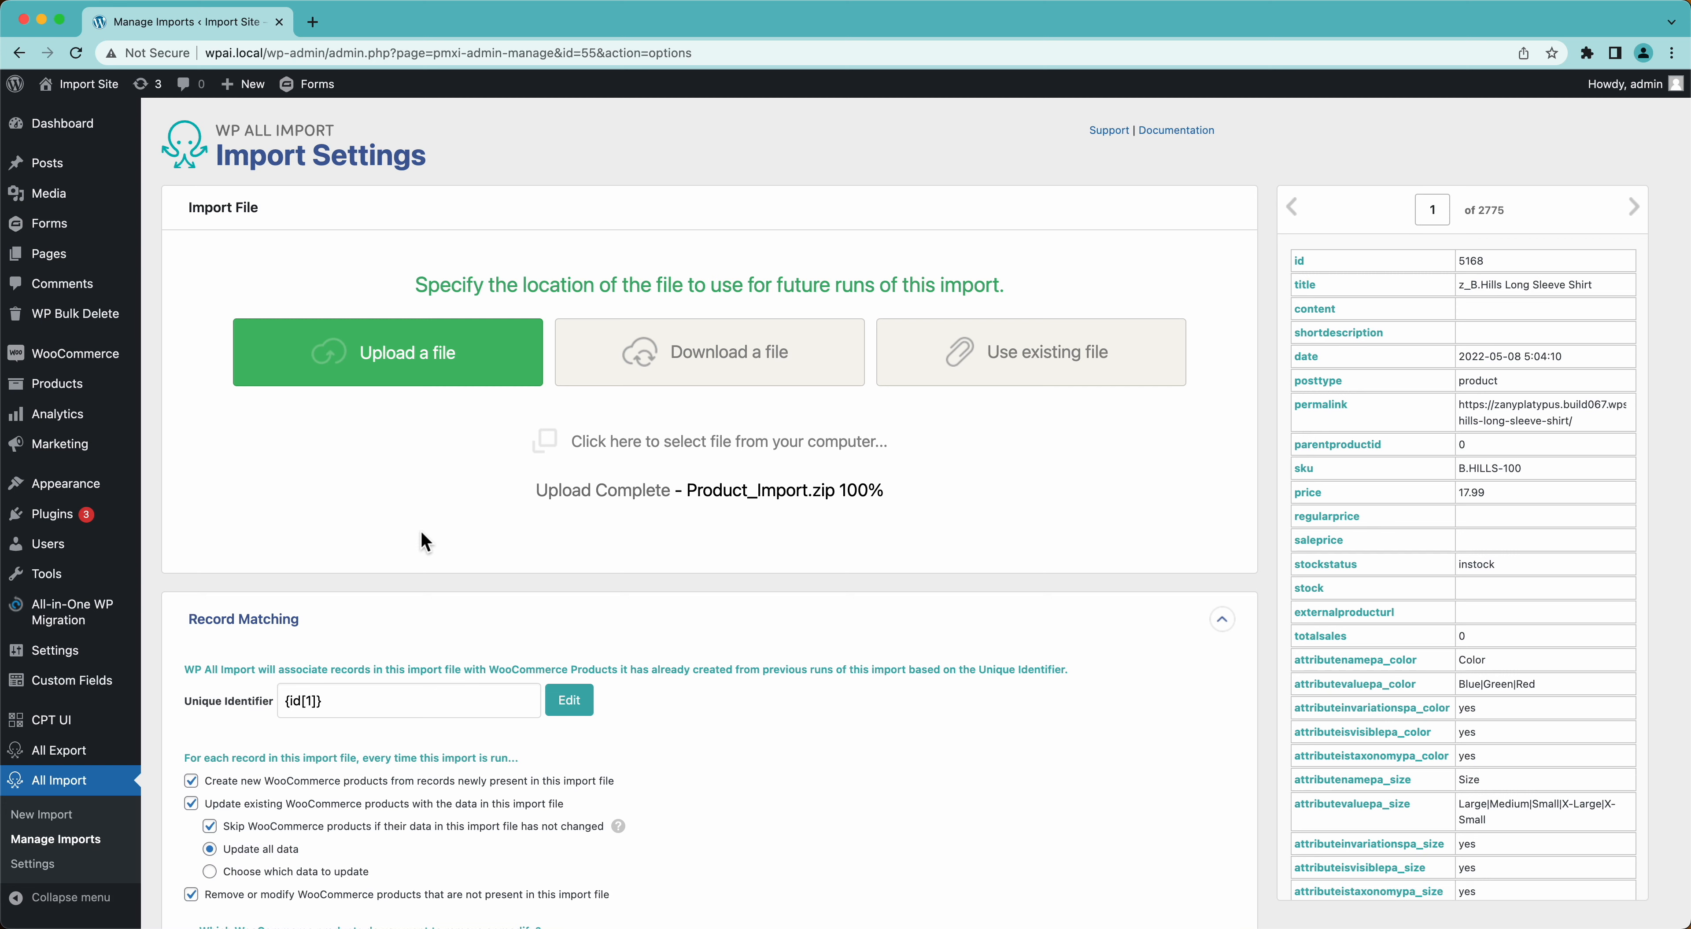
{"action": "scroll", "coordinate": [425, 541], "scroll_direction": "down", "scroll_amount": 10}
{"action": "scroll", "coordinate": [425, 541], "scroll_direction": "up", "scroll_amount": 2}
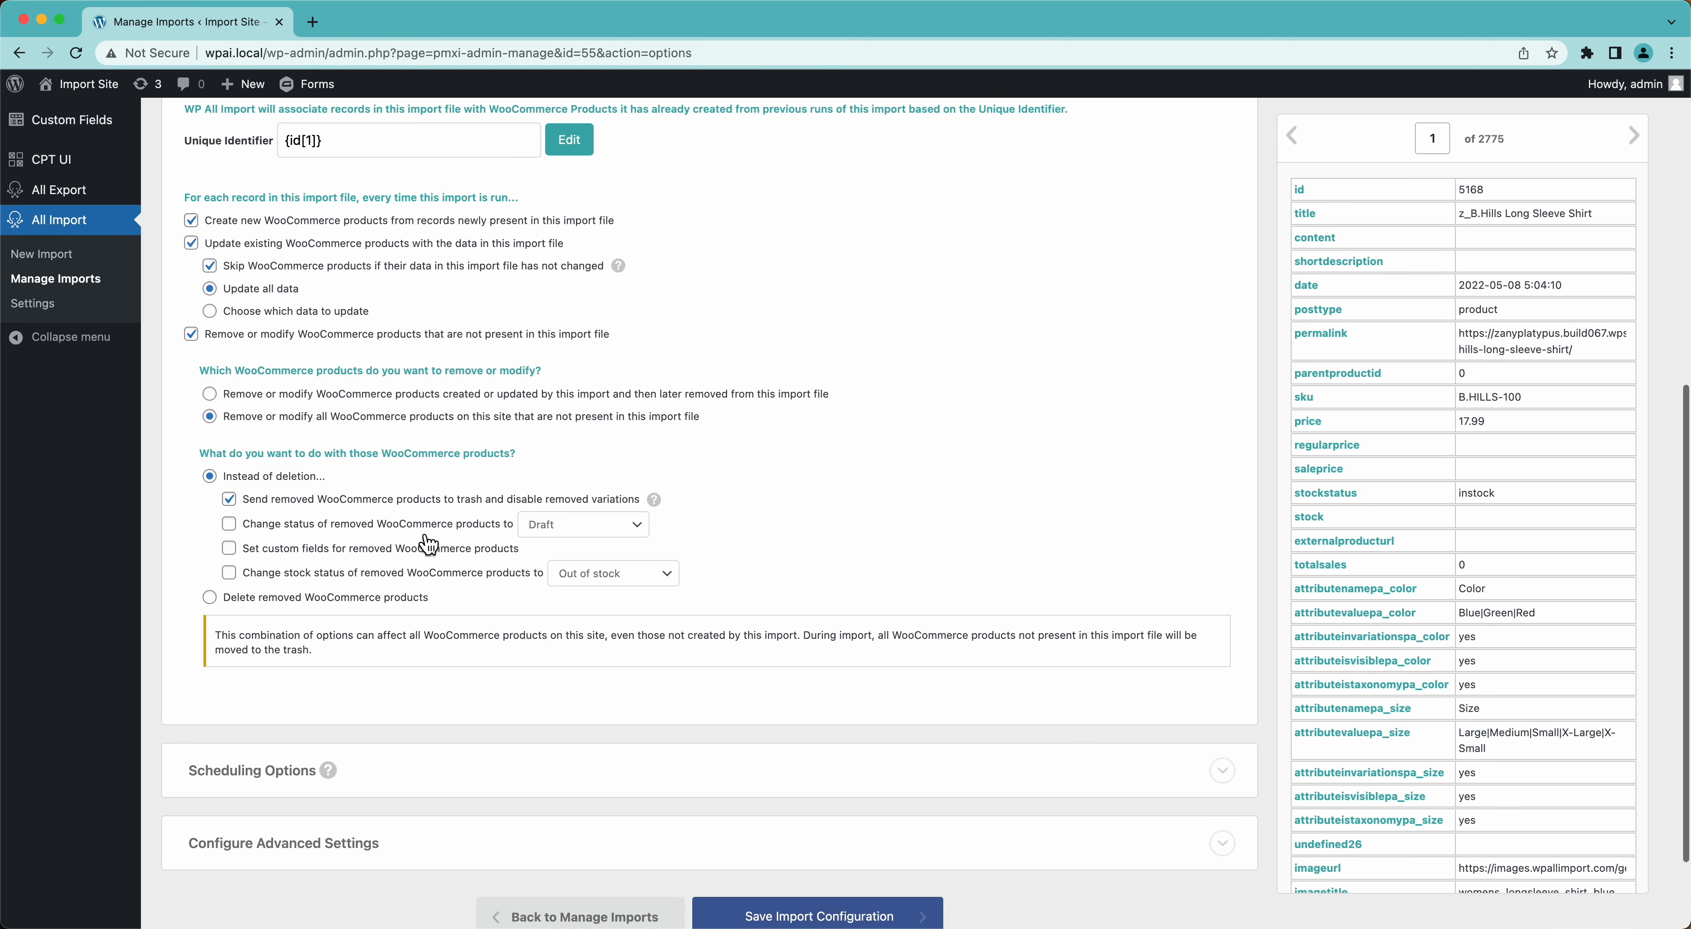
{"action": "left_click", "coordinate": [279, 403]}
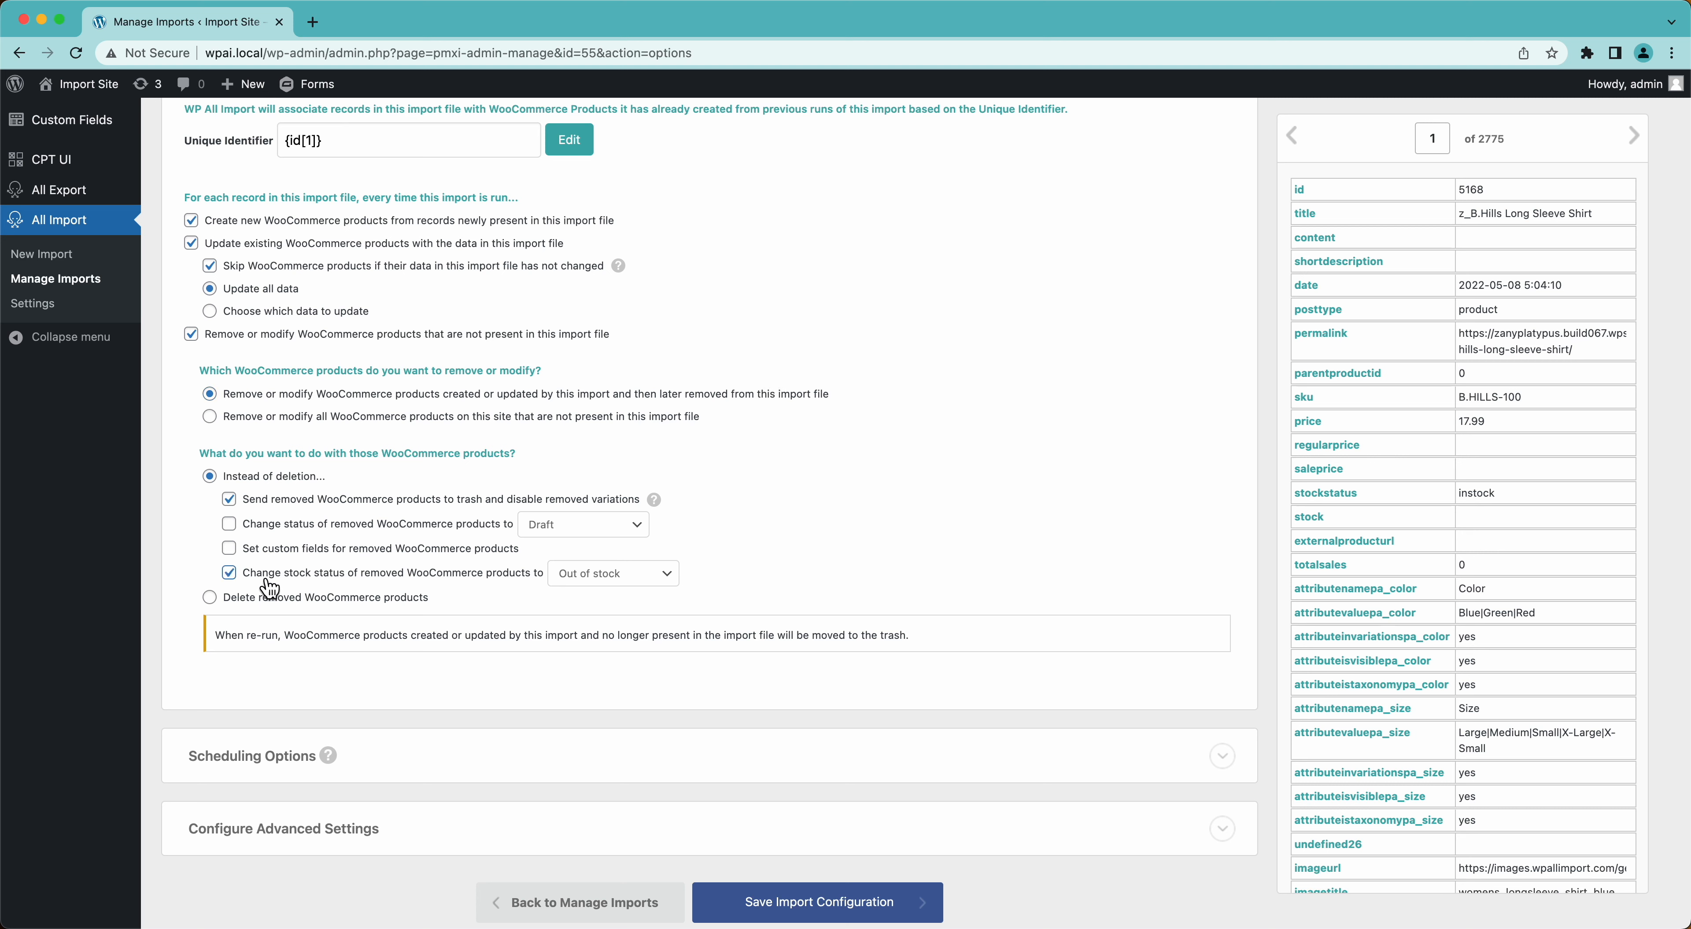
{"action": "left_click", "coordinate": [238, 505]}
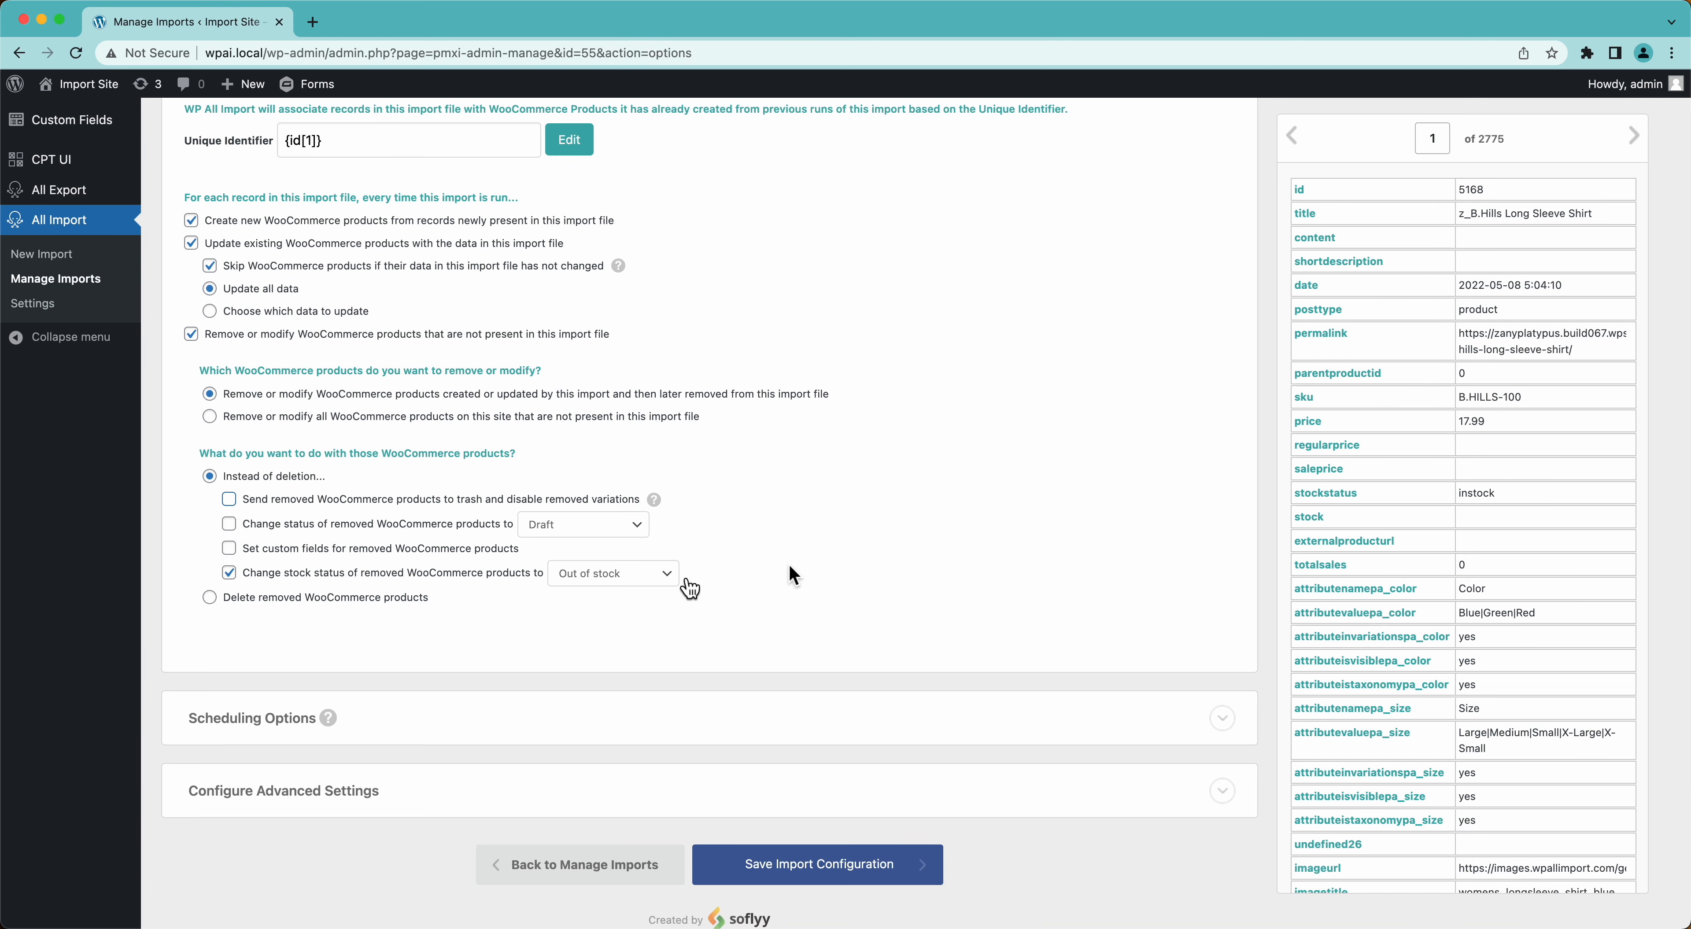
Step: Upload the Removed Products CSV file from Downloads as the file for future runs of this import
{"action": "scroll", "coordinate": [794, 570], "scroll_direction": "up", "scroll_amount": 10}
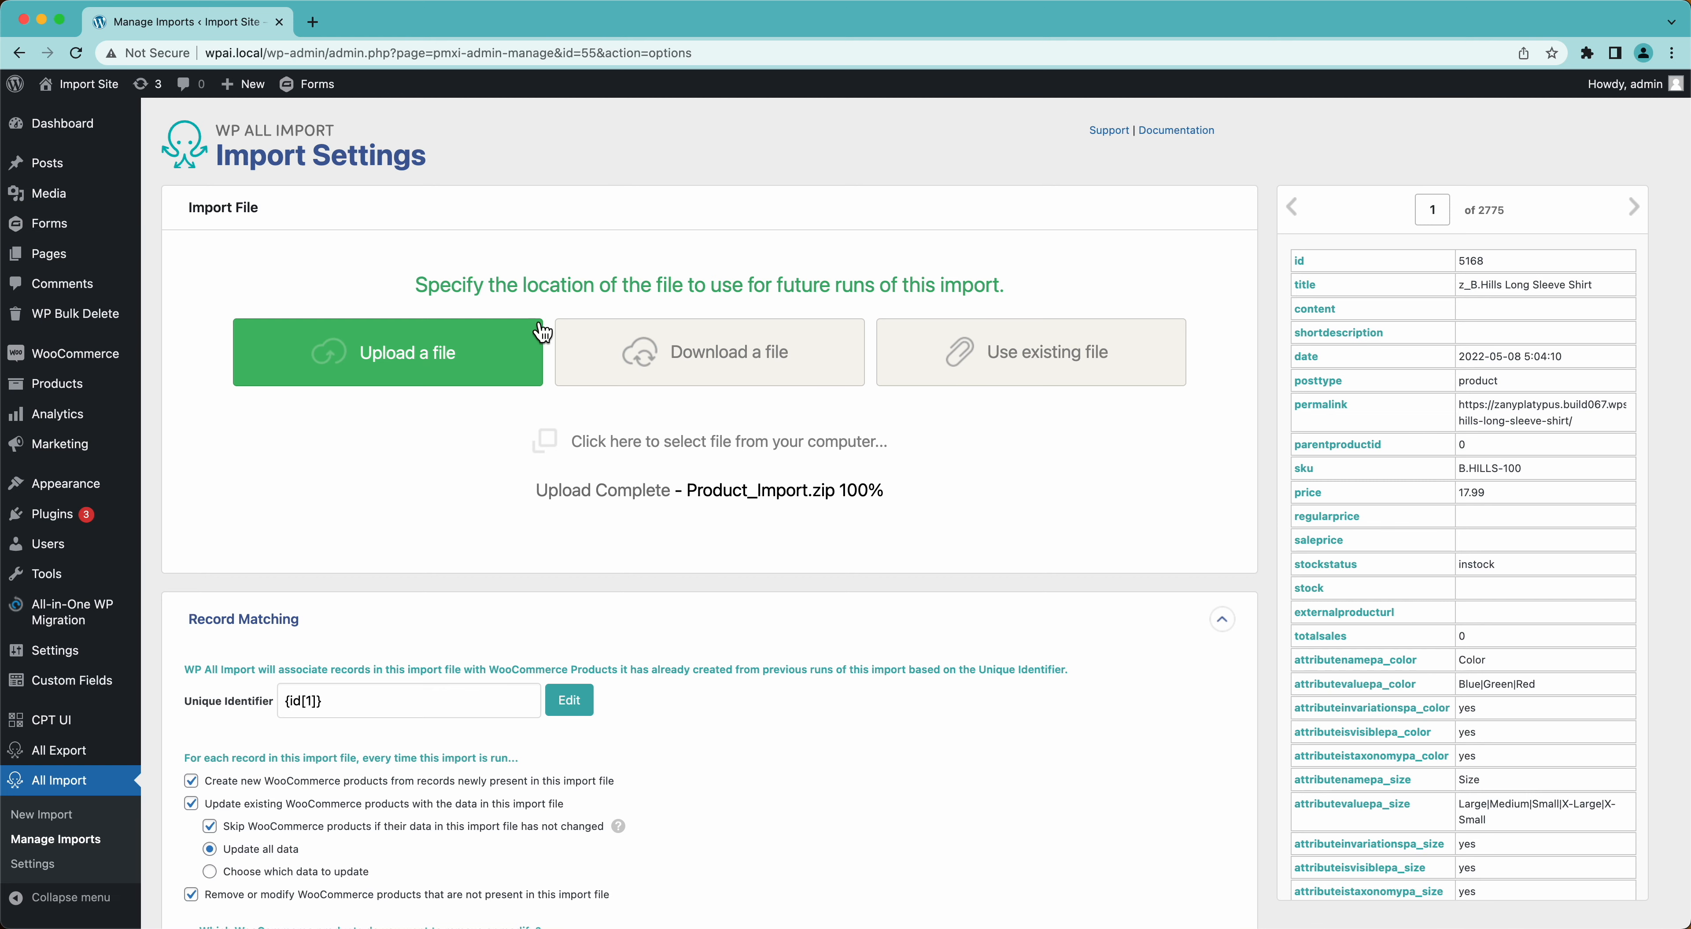
{"action": "left_click", "coordinate": [476, 348]}
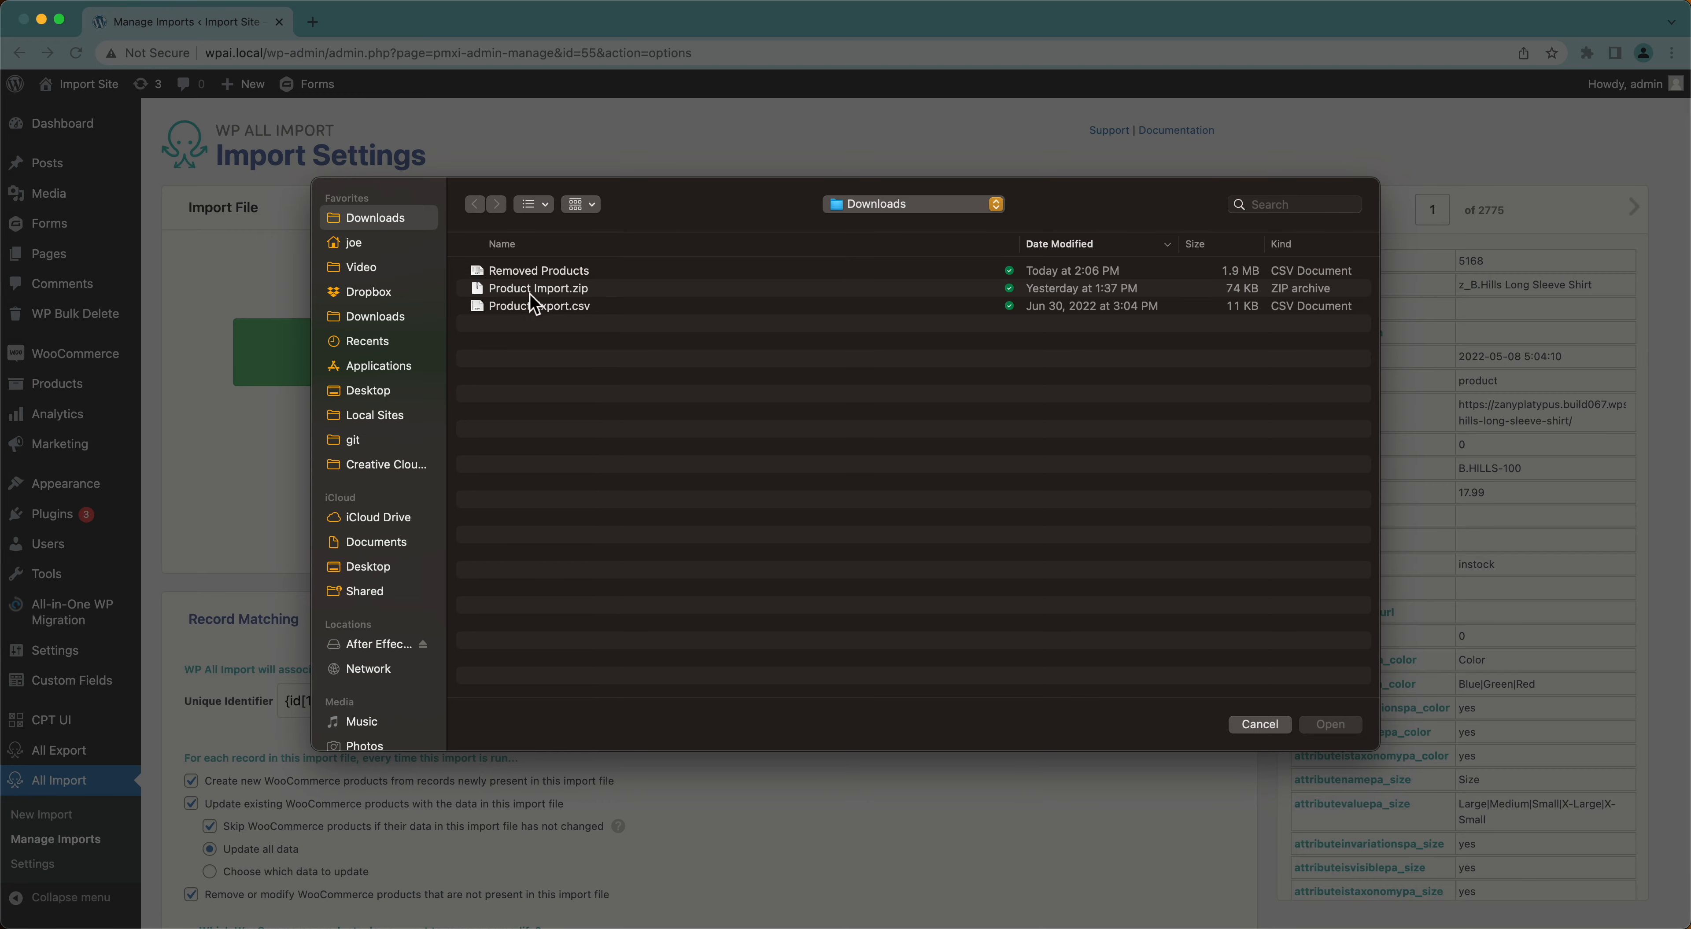
{"action": "left_click", "coordinate": [577, 271]}
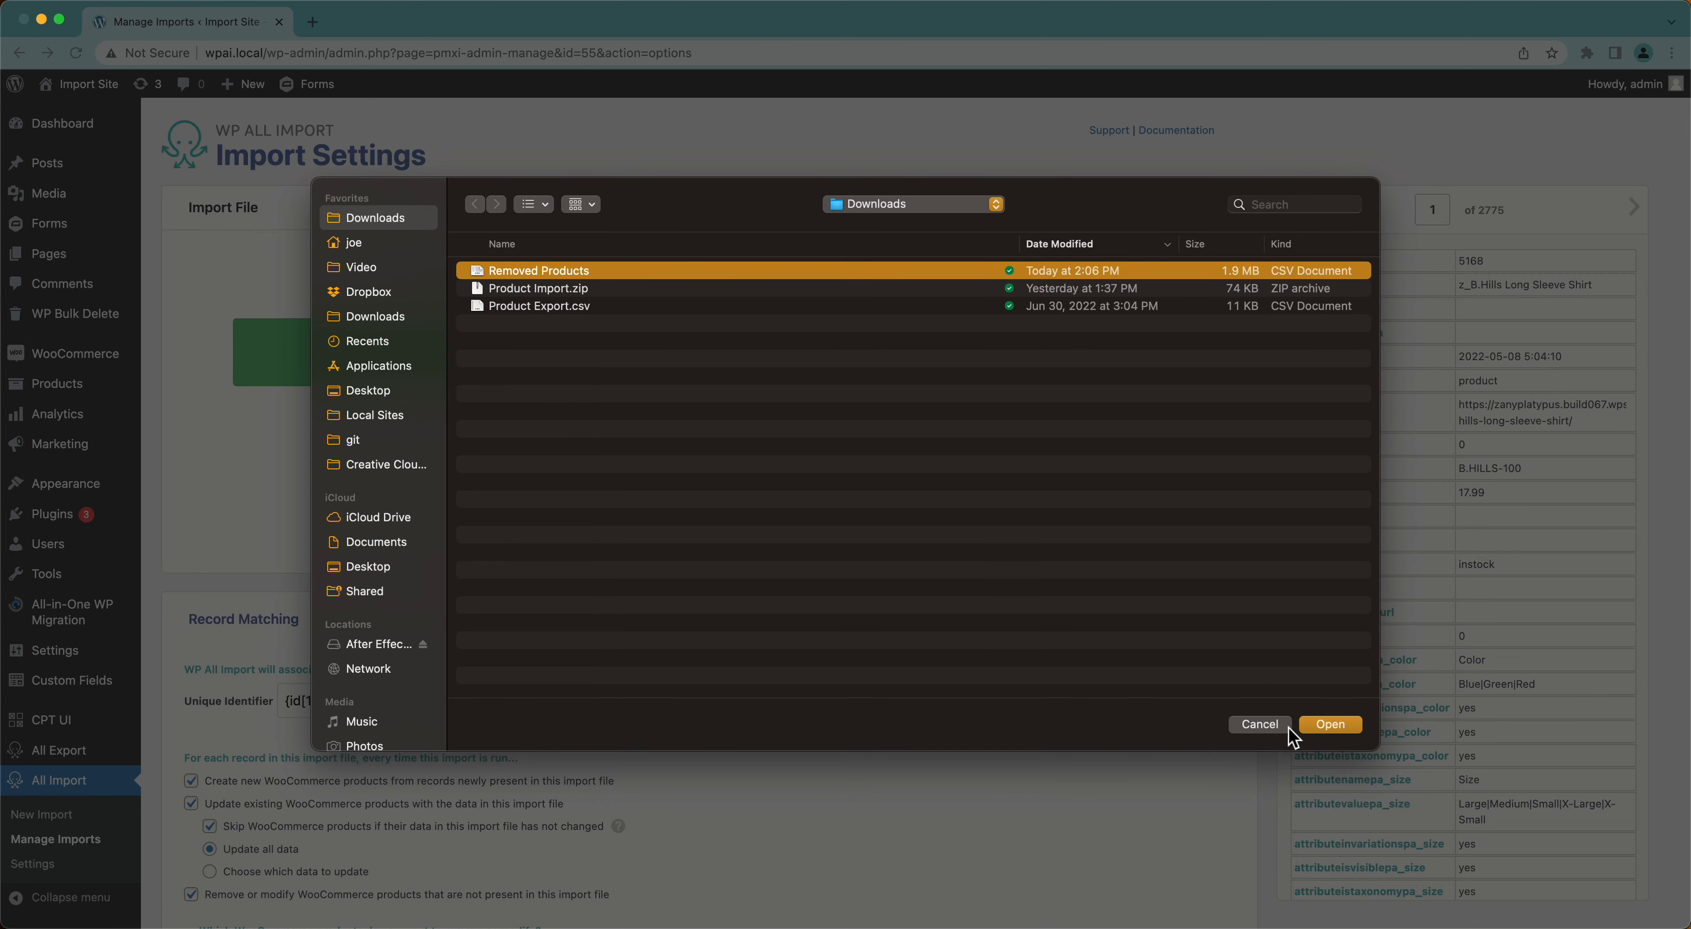
{"action": "left_click", "coordinate": [1329, 724]}
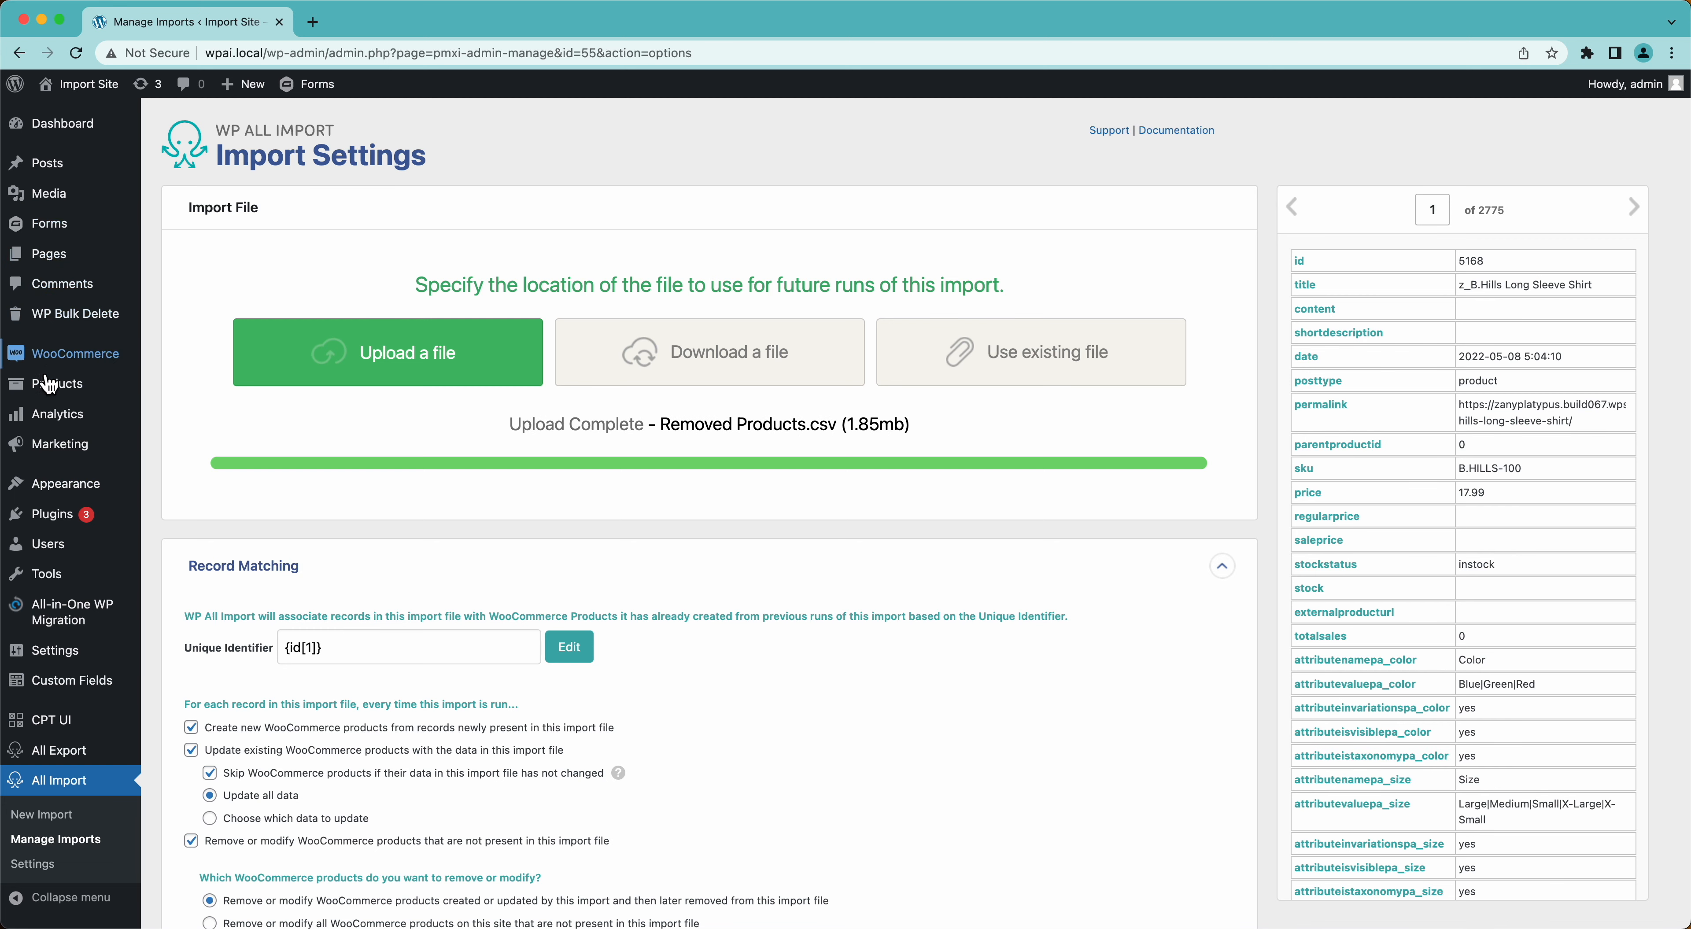
Step: Open the WooCommerce product list in a separate tab, check the products' stock statuses, and return to the import settings
{"action": "mouse_move", "coordinate": [50, 384]}
{"action": "left_click", "coordinate": [223, 391], "text": "super"}
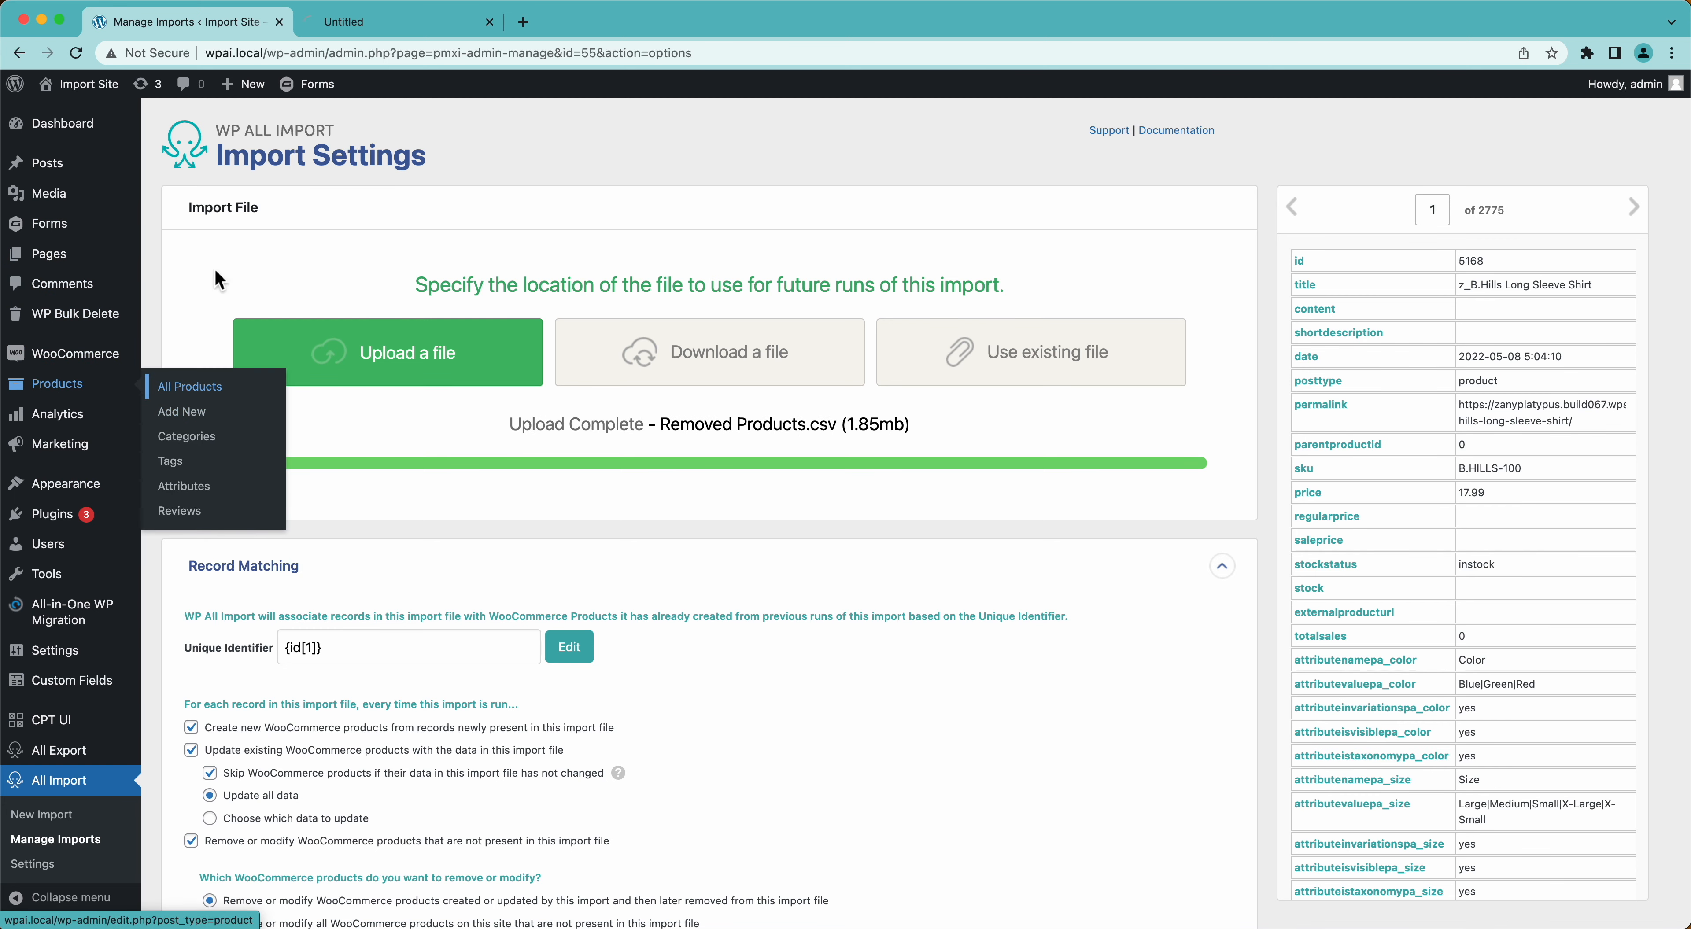
{"action": "left_click", "coordinate": [366, 25]}
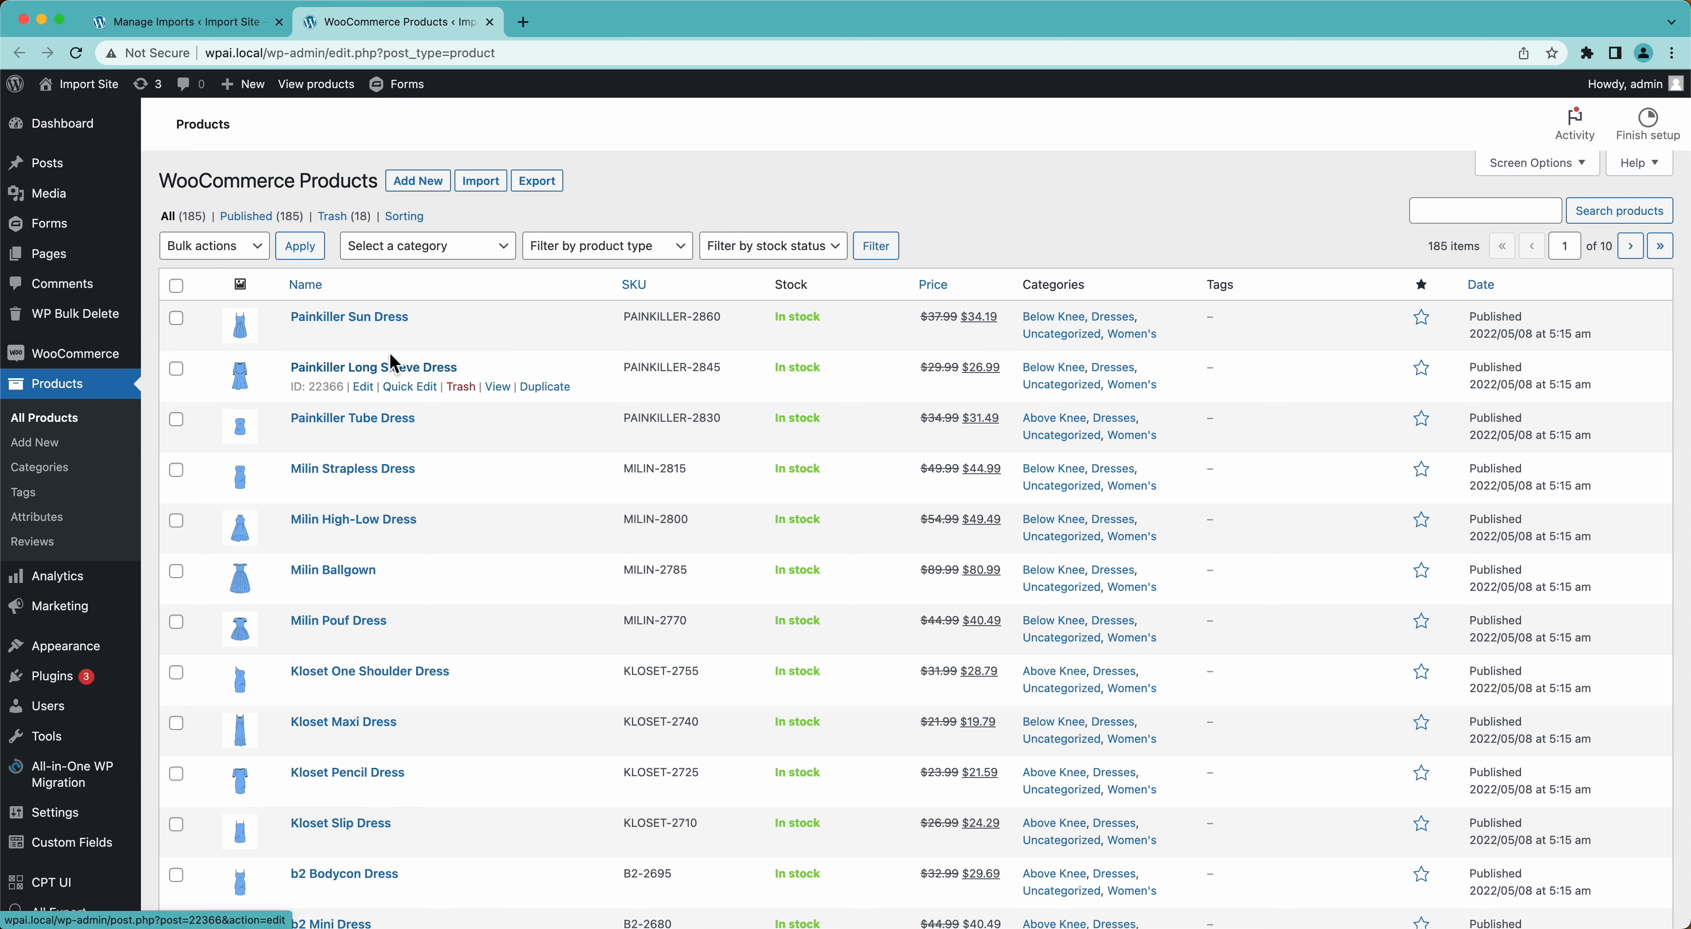
{"action": "left_click", "coordinate": [226, 21]}
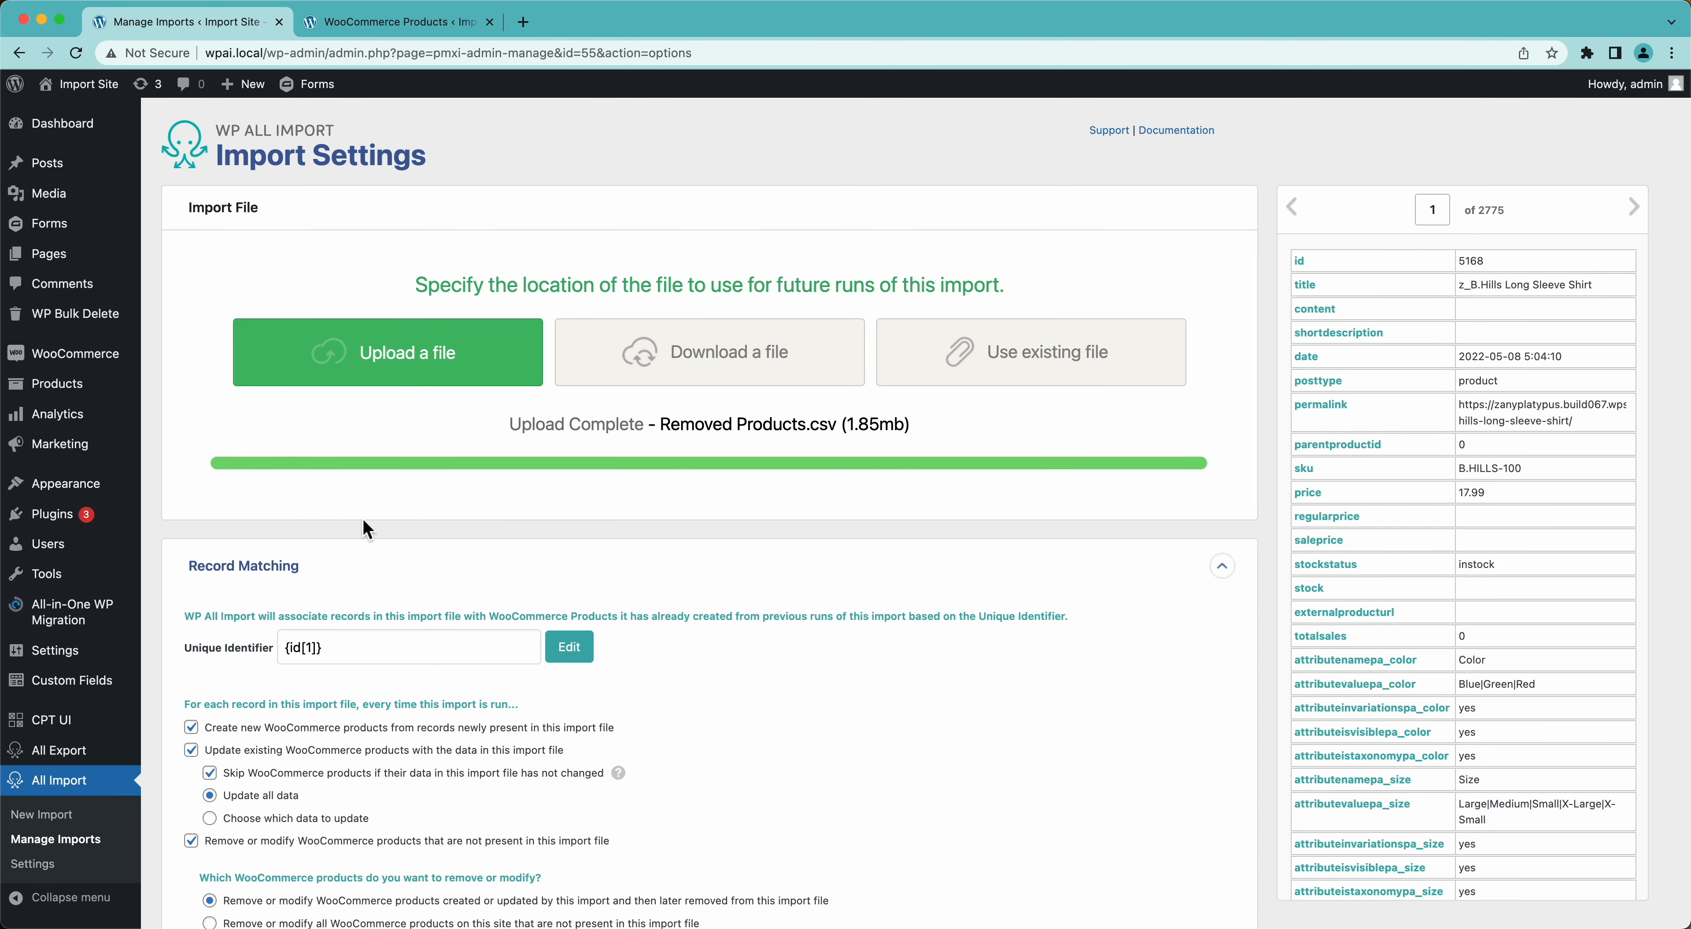
Step: Save the import configuration and run the Removed_Products.csv import
{"action": "scroll", "coordinate": [366, 529], "scroll_direction": "down", "scroll_amount": 8}
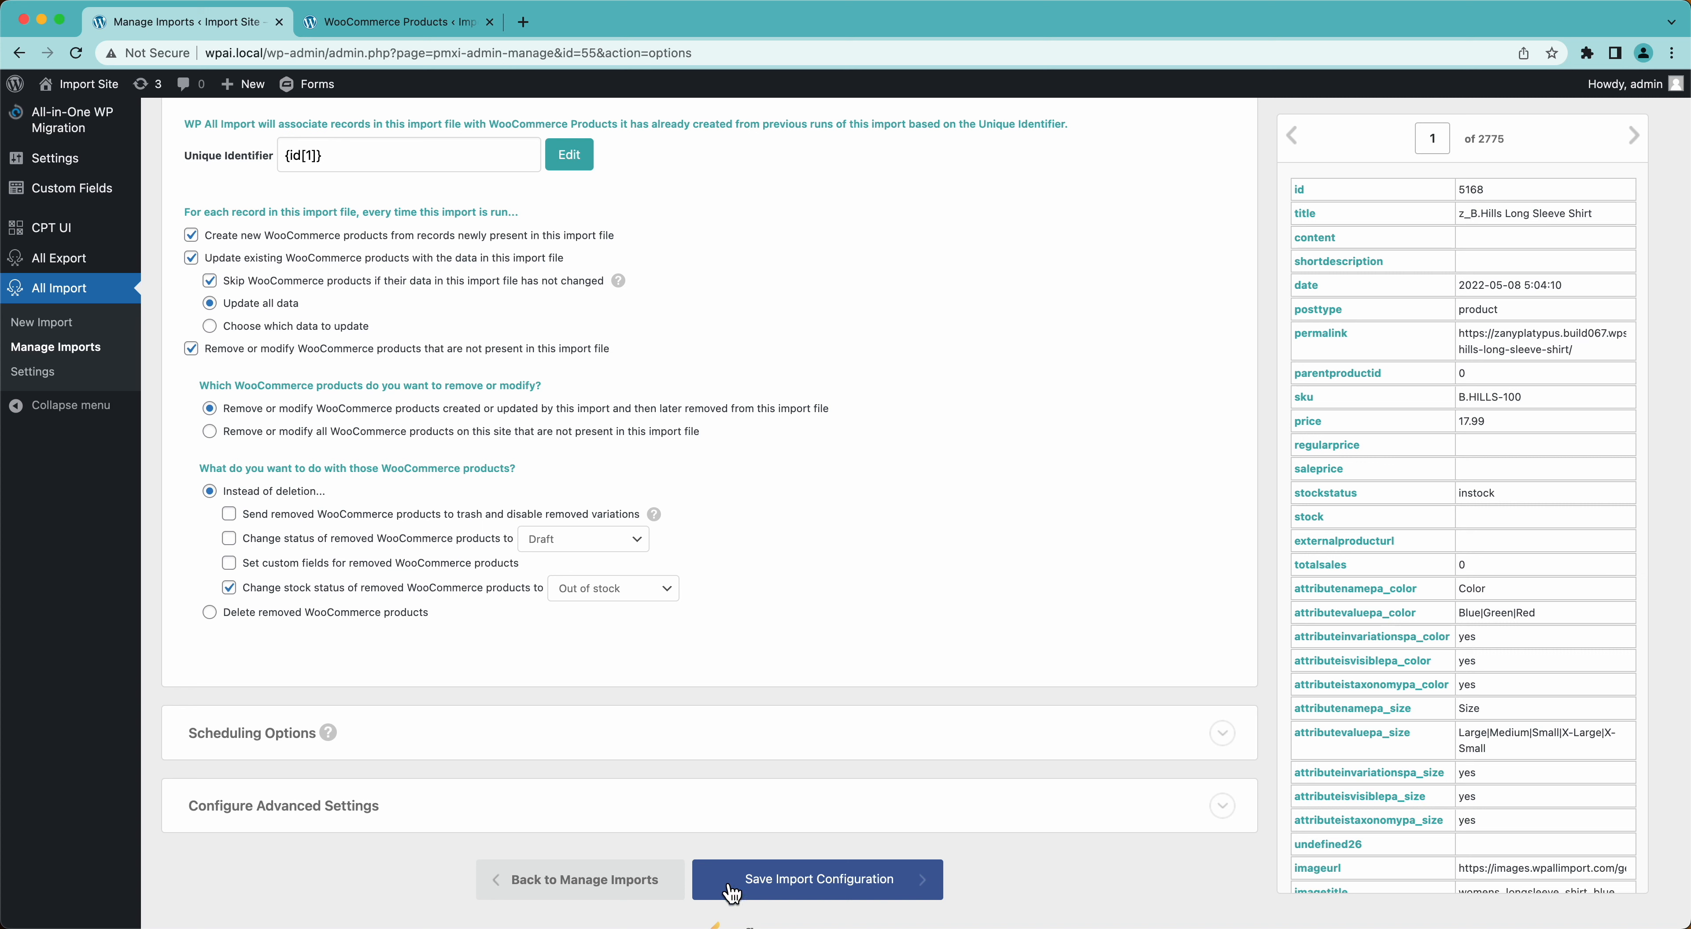
{"action": "left_click", "coordinate": [760, 884]}
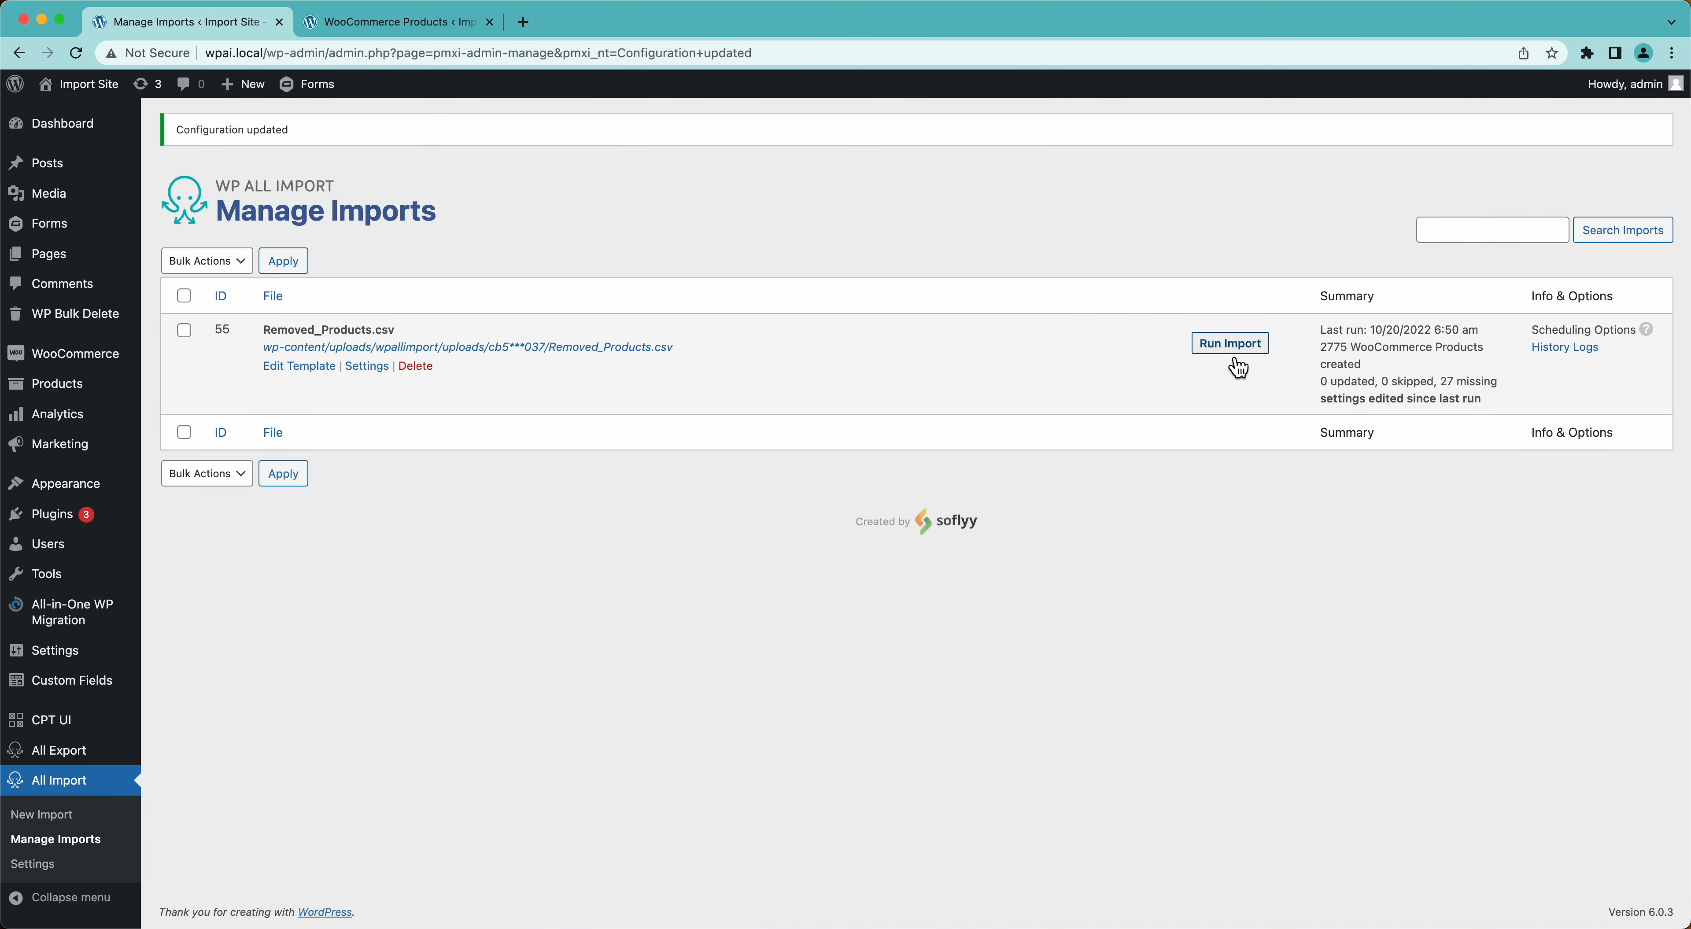
{"action": "left_click", "coordinate": [1234, 360]}
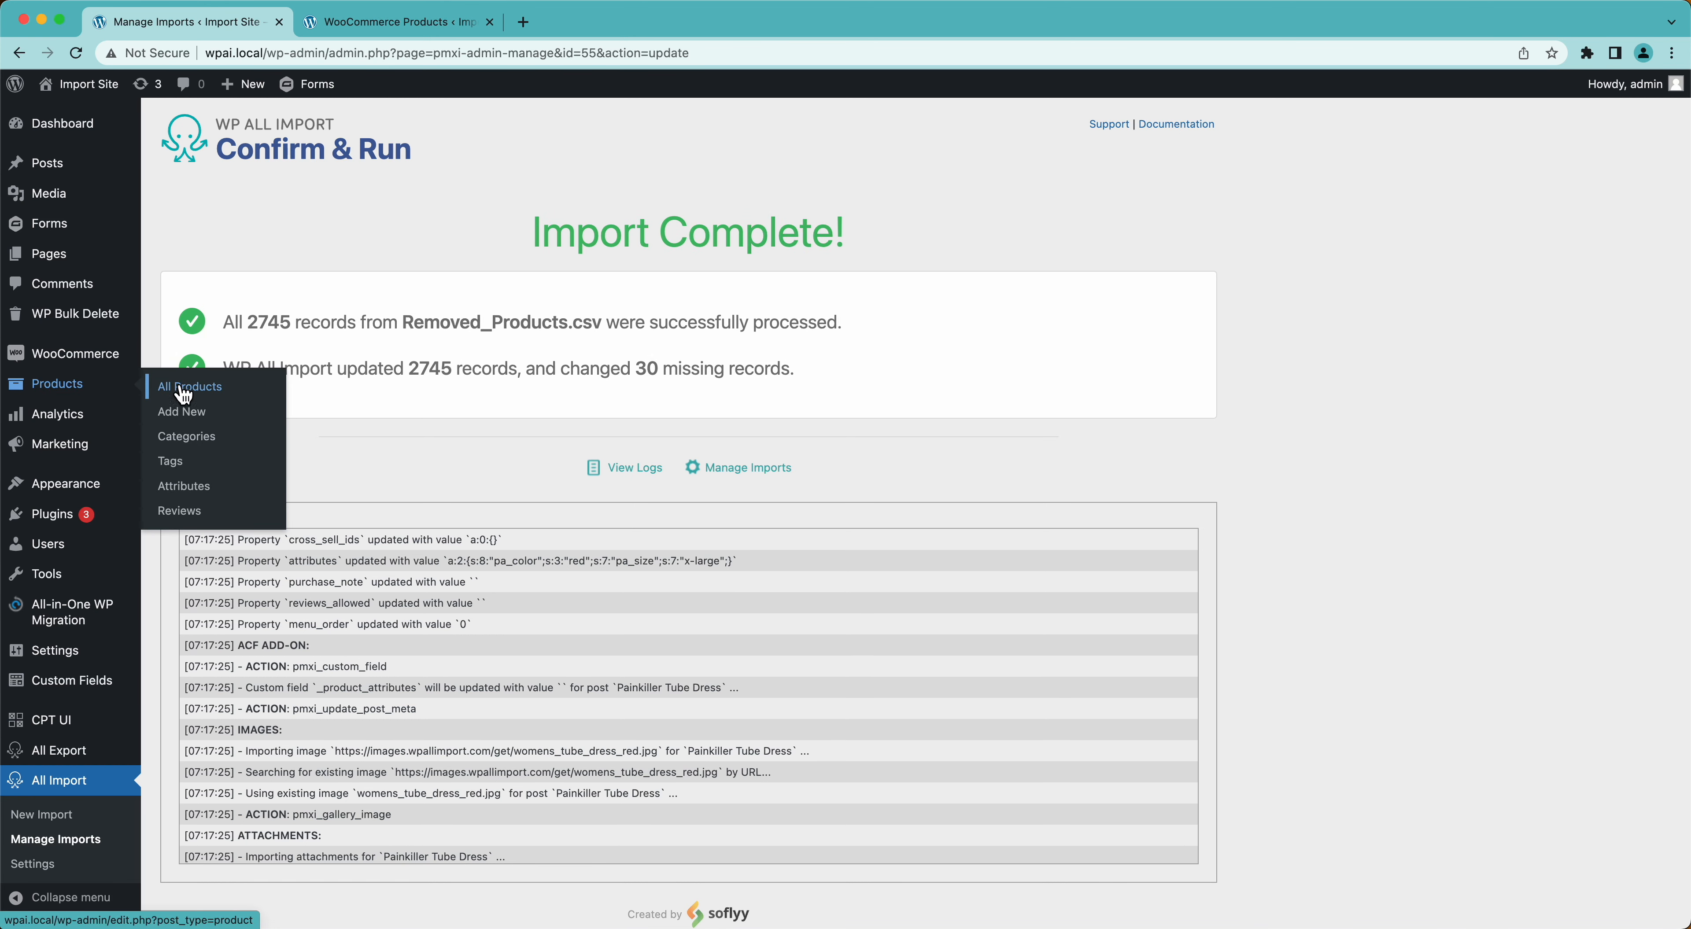
Step: Reload the WooCommerce product list and examine the stock statuses of the products missing from the import file
{"action": "left_click", "coordinate": [376, 33]}
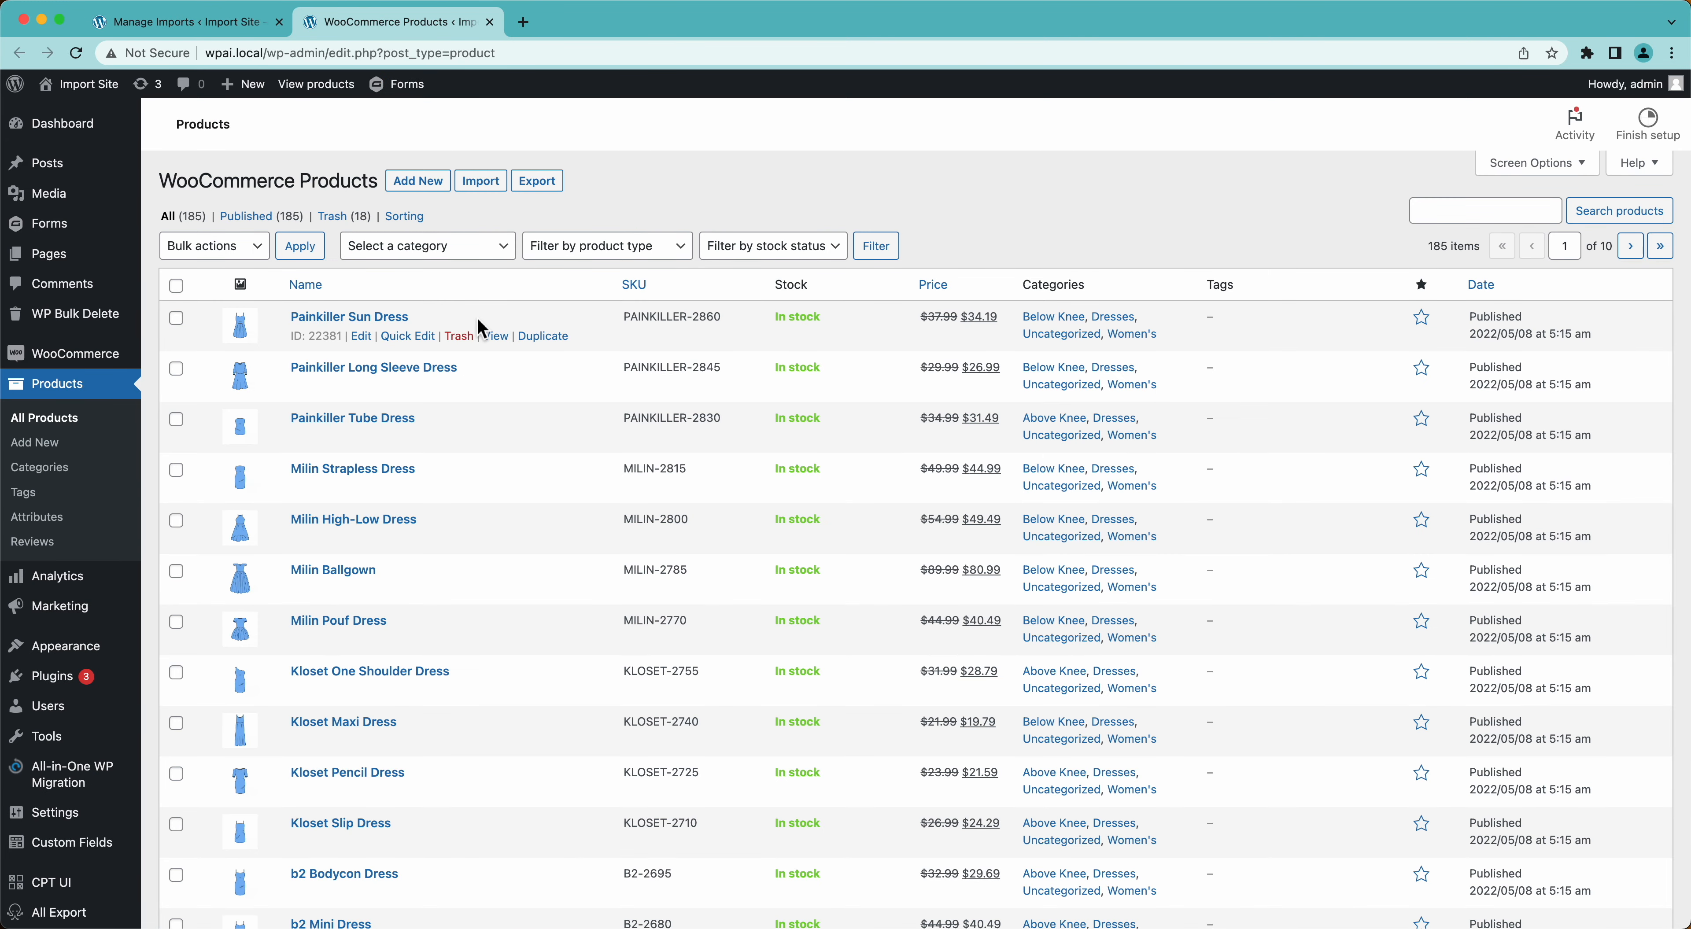
{"action": "left_click", "coordinate": [486, 334]}
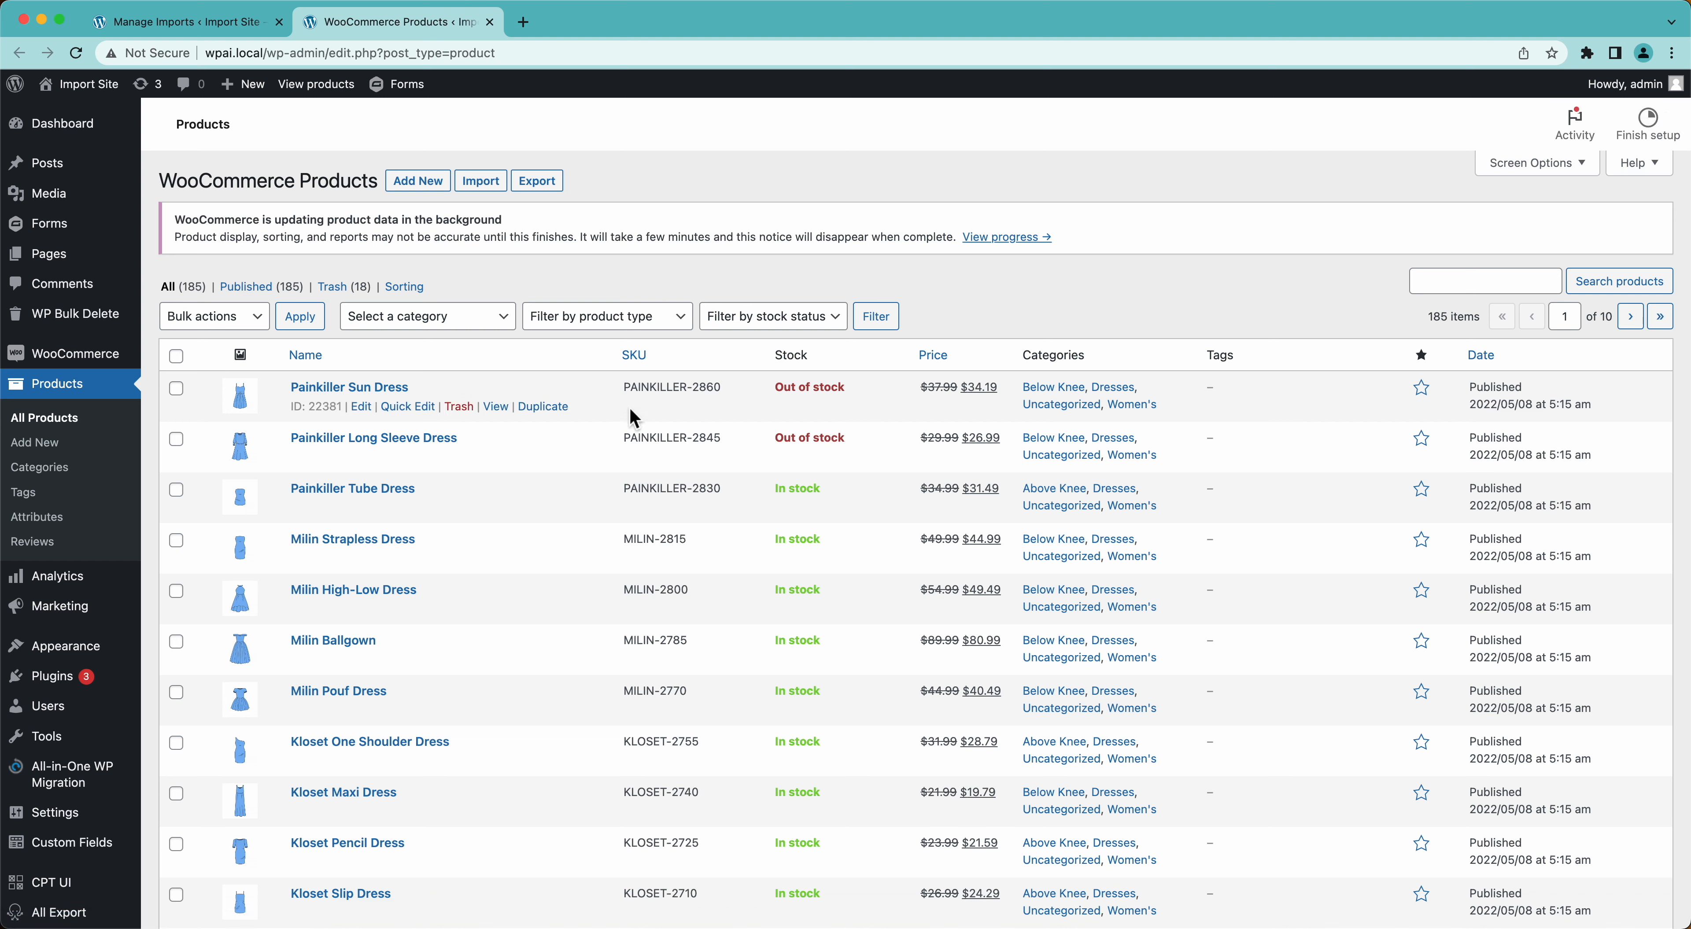
{"action": "scroll", "coordinate": [59, 832], "scroll_direction": "down", "scroll_amount": 3}
Step: Open the settings of the Removed_Products.csv import at its record matching options
{"action": "mouse_move", "coordinate": [59, 832]}
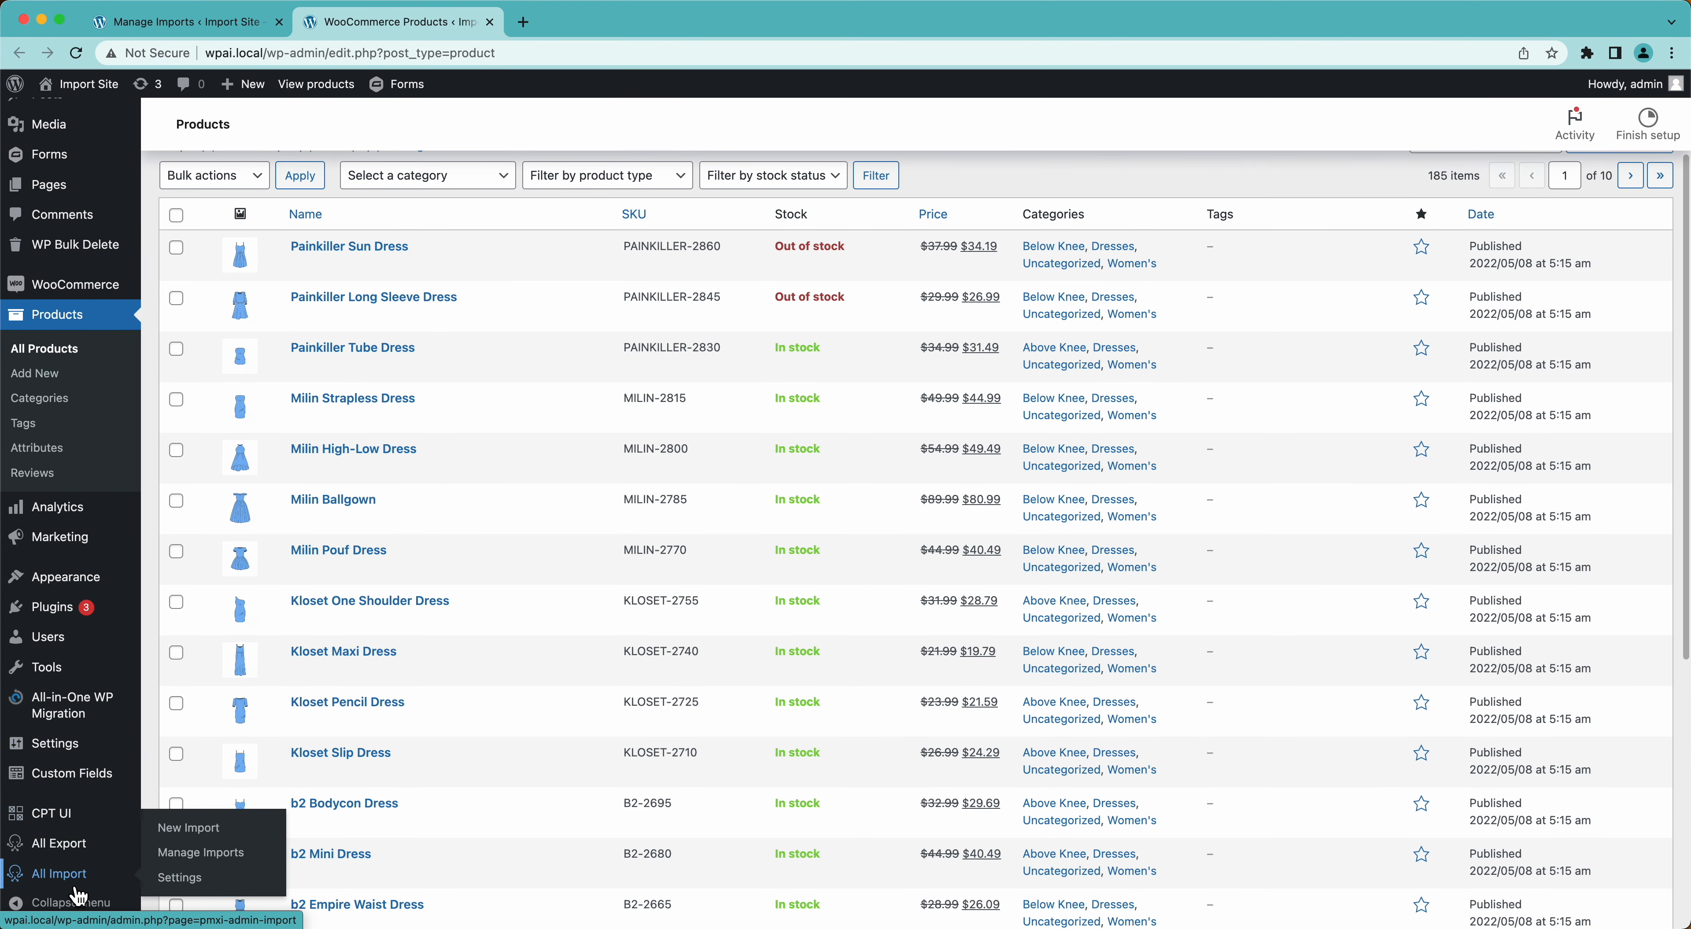
{"action": "left_click", "coordinate": [190, 858]}
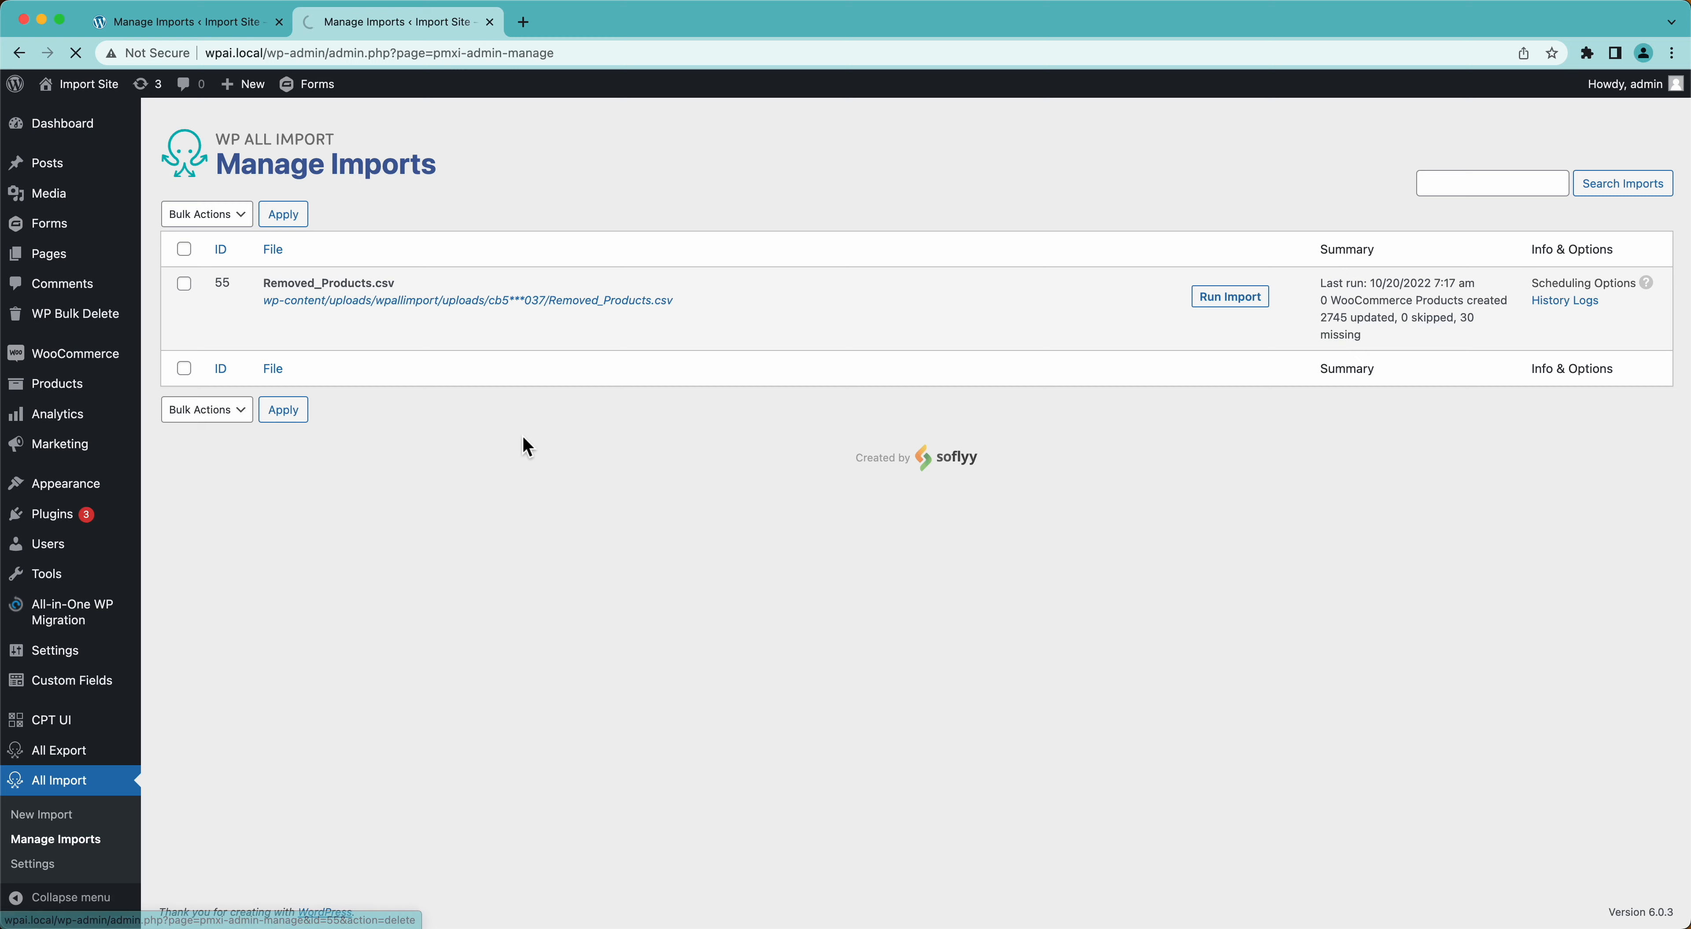
{"action": "scroll", "coordinate": [528, 446], "scroll_direction": "down", "scroll_amount": 8}
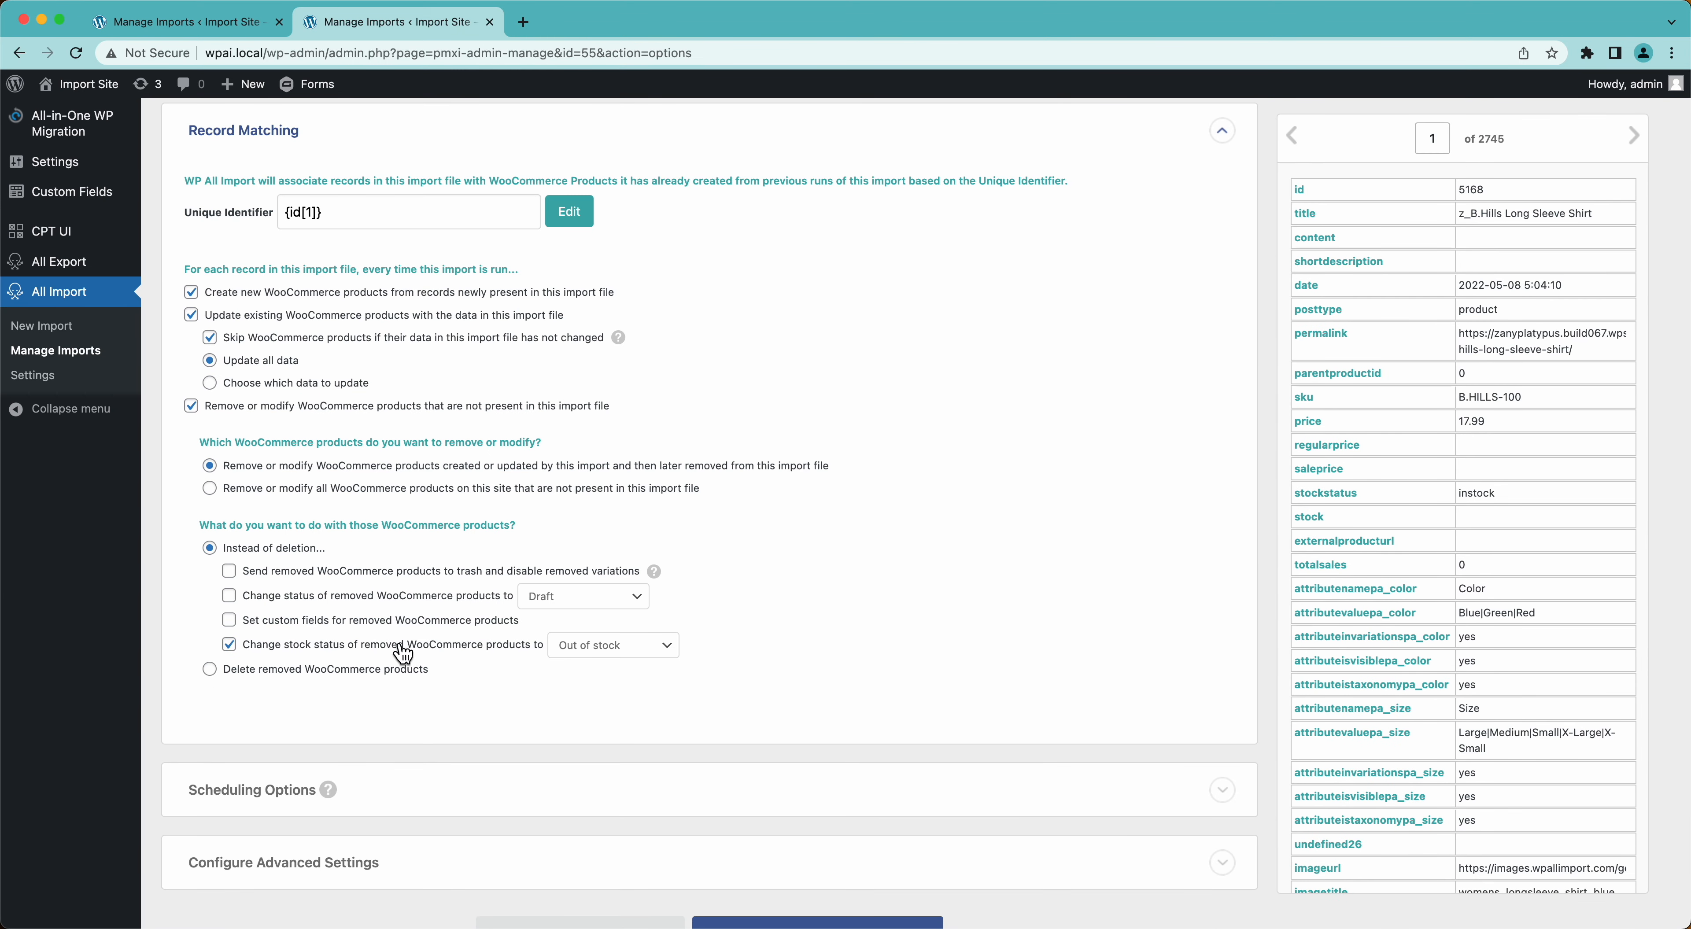
Step: Try the option to delete removed WooCommerce products, toggling deletion of their attached files and images
{"action": "left_click", "coordinate": [255, 671]}
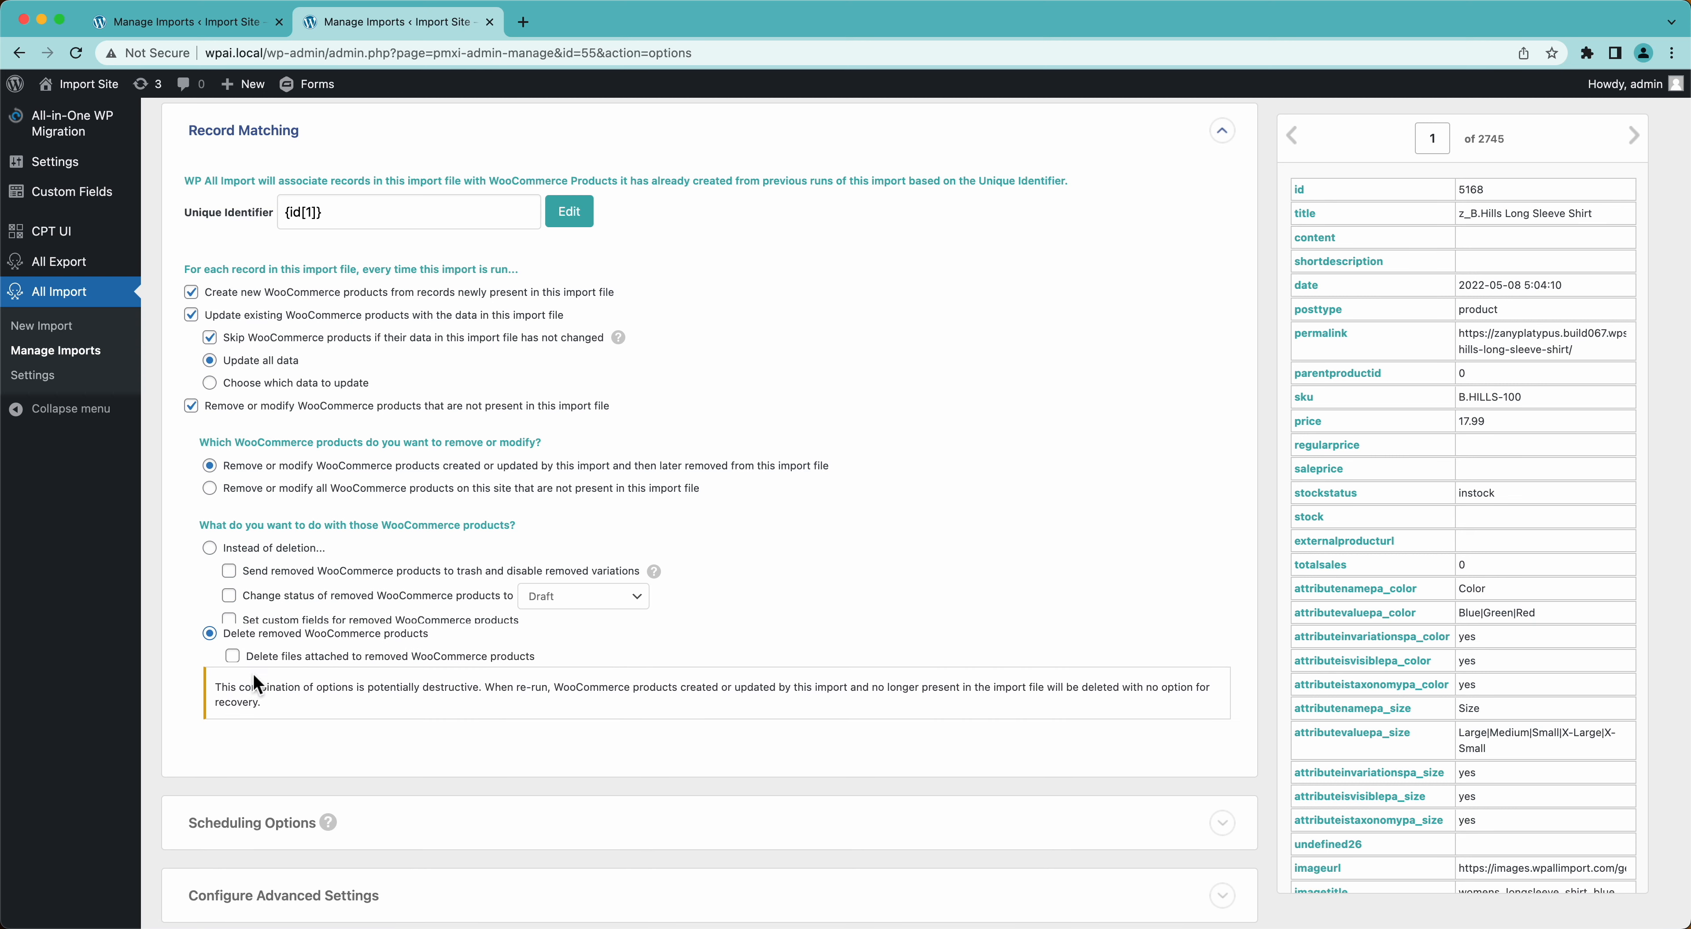
{"action": "left_click", "coordinate": [237, 594]}
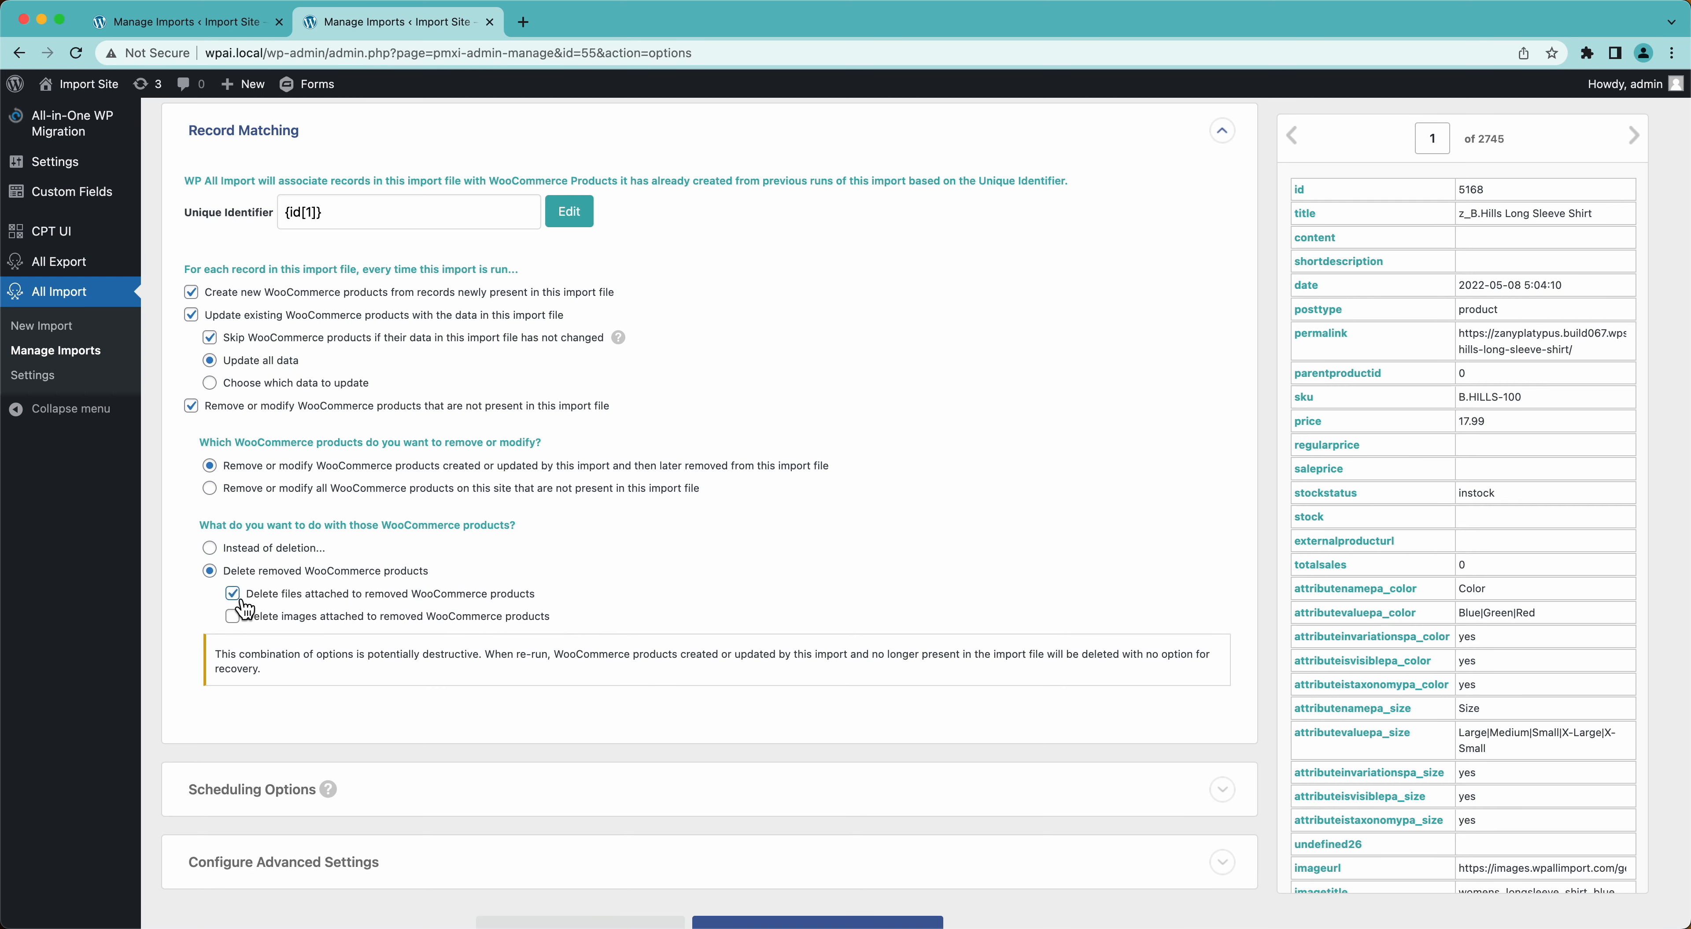
{"action": "left_click", "coordinate": [232, 616]}
{"action": "left_click", "coordinate": [232, 594]}
Step: Apply removal to all WooCommerce products on the site missing from the import file, and choose Instead of deletion for them
{"action": "left_click", "coordinate": [332, 492]}
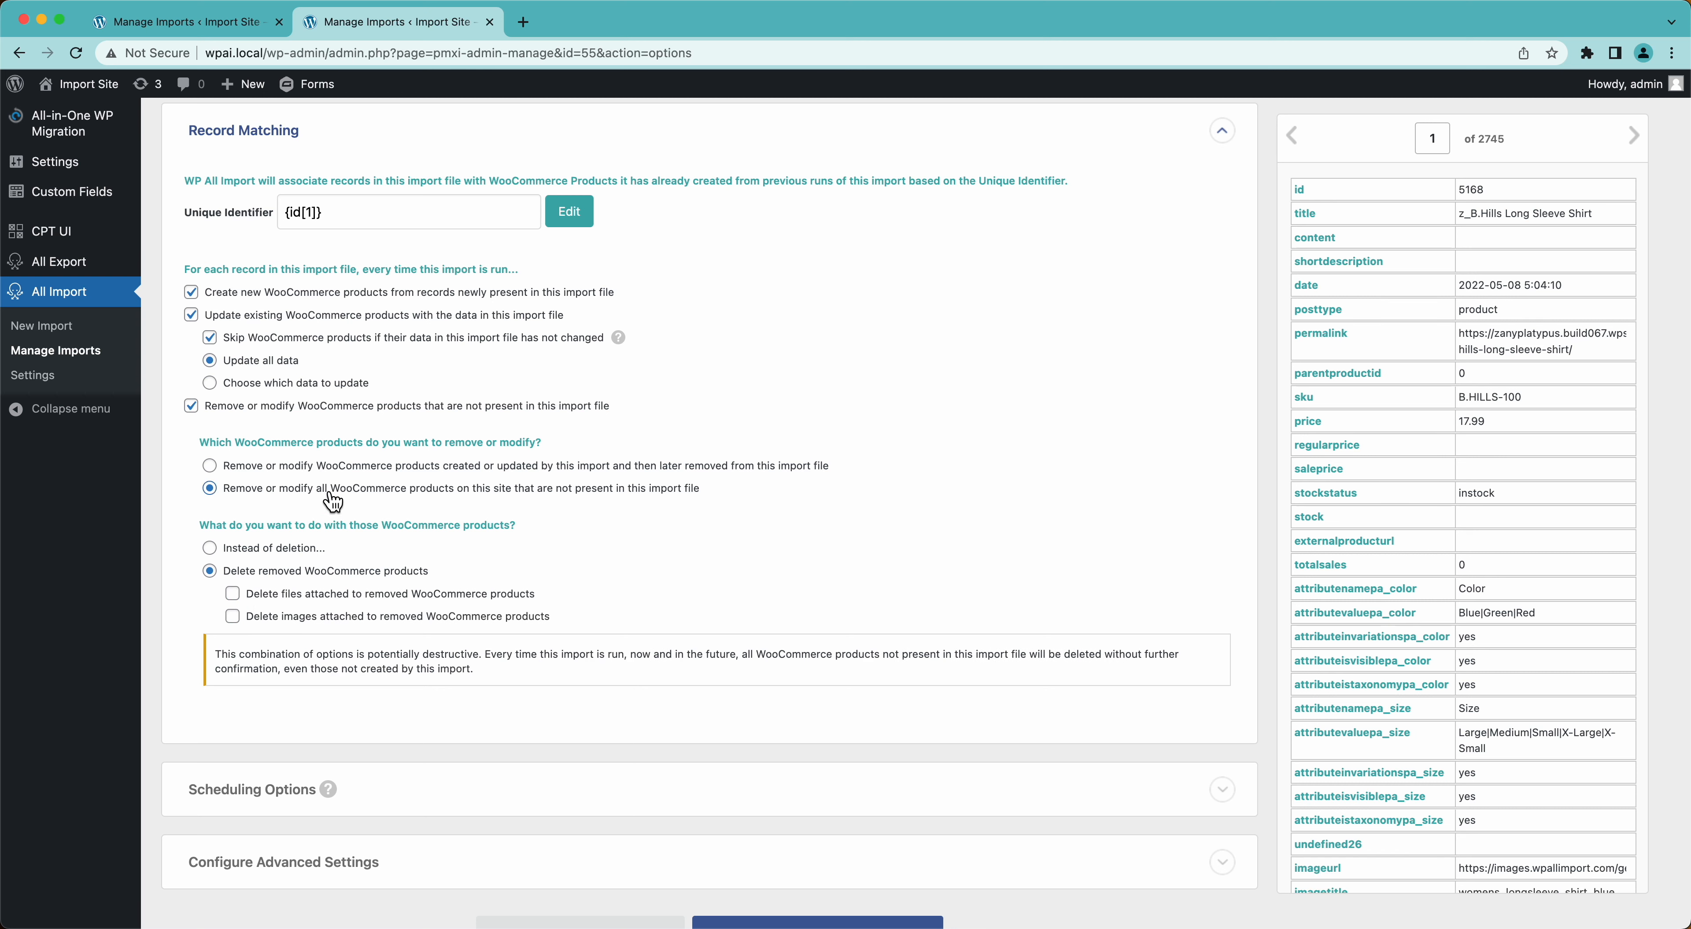
{"action": "left_click", "coordinate": [289, 550]}
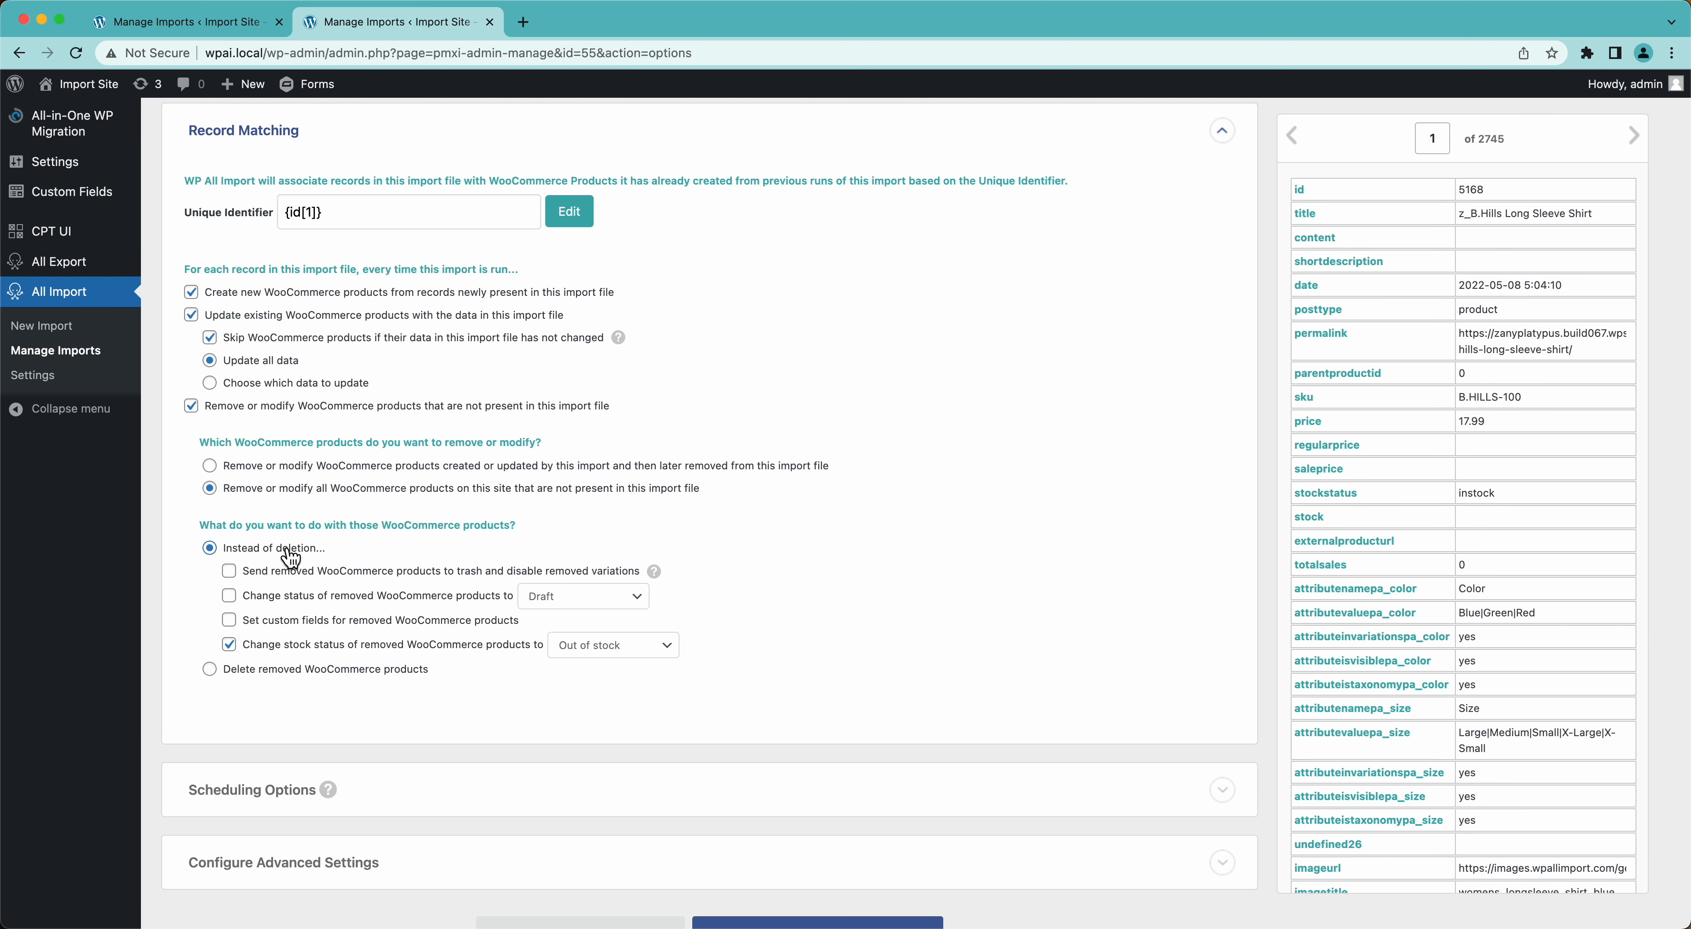